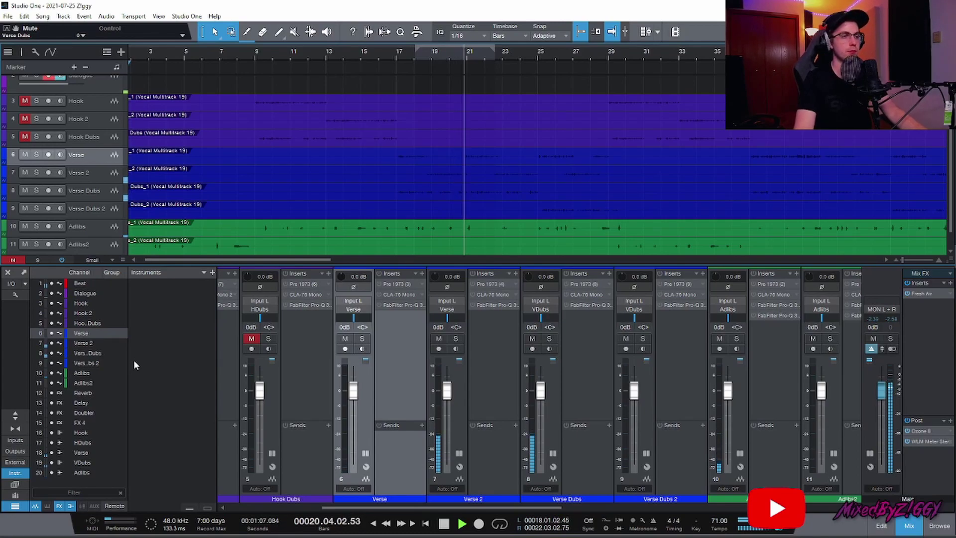
Stop playback and mute the Verse Dubs, Verse Dubs 2, Adlibs and Adlibs2 tracks together.
key("space")
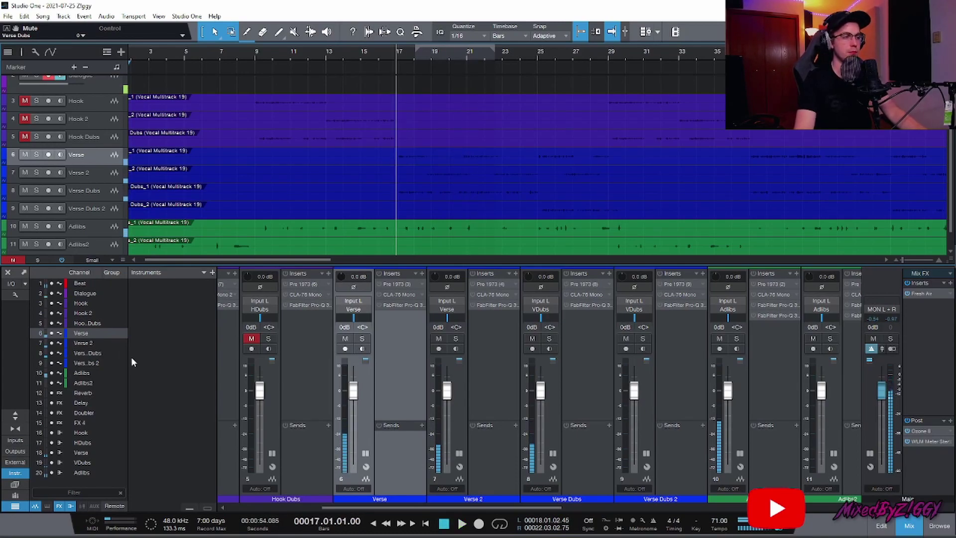
left_click(86, 243)
left_click(91, 193, "shift")
left_click(24, 192)
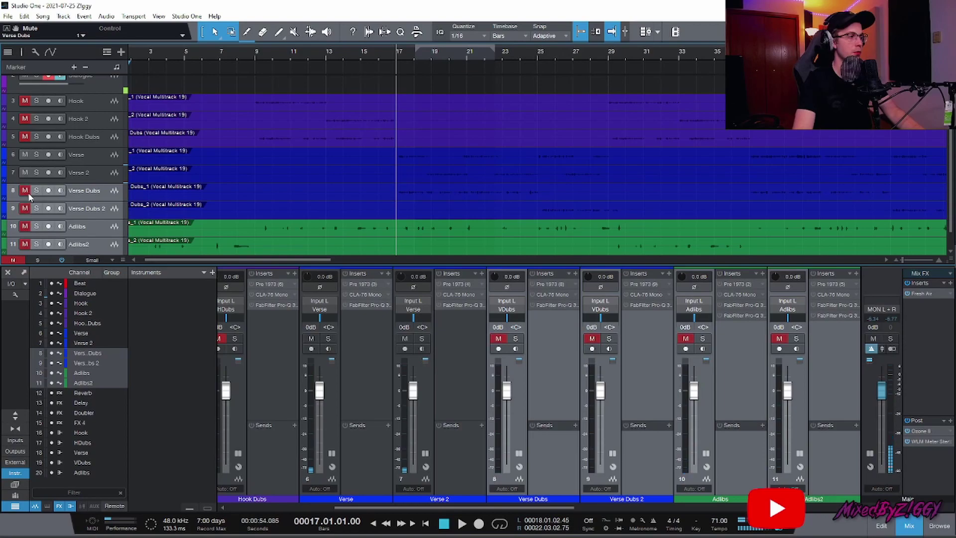
Activate the Pre 1973 preamp insert on the first Verse track and review its EQ and input gain settings.
left_click(107, 154)
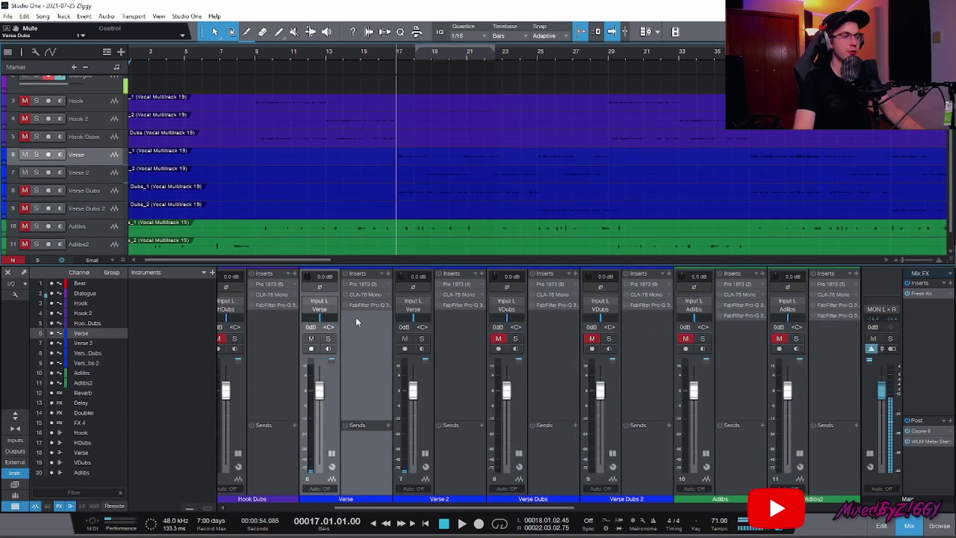
double_click(357, 283)
left_click(115, 72)
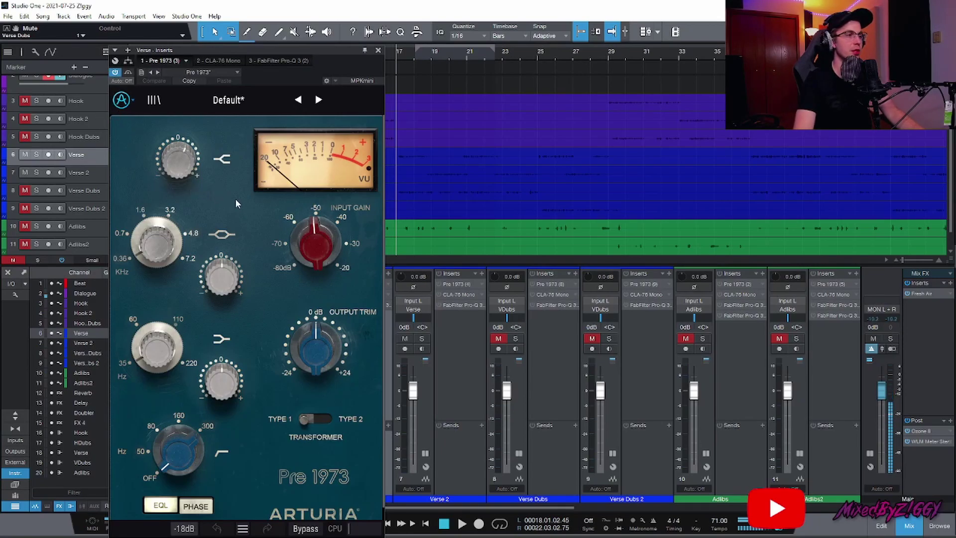
mouse_move(168, 162)
mouse_move(309, 248)
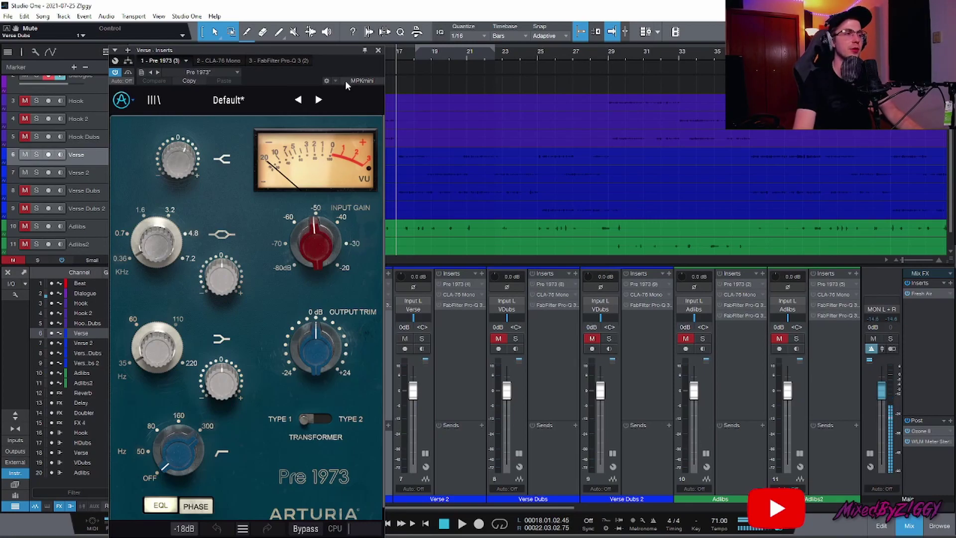
left_click(378, 50)
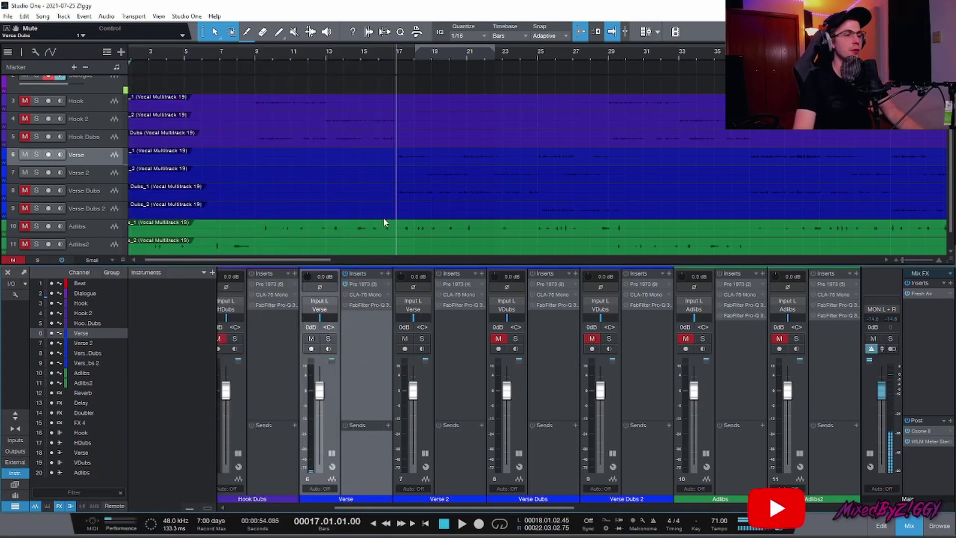
Activate the CLA-76 Mono and FabFilter Pro-Q 3 inserts on the first Verse track, inspecting the EQ bands.
left_click(355, 295)
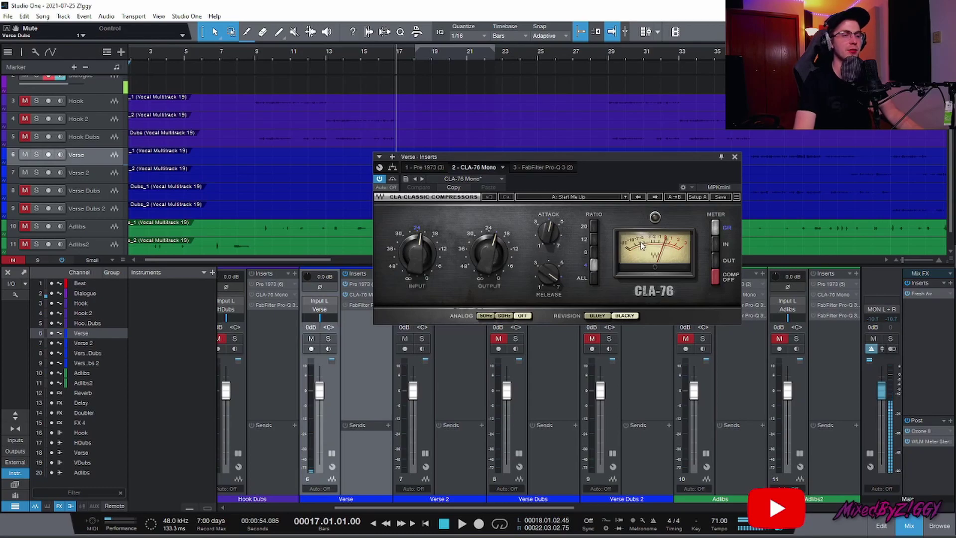
left_click(735, 156)
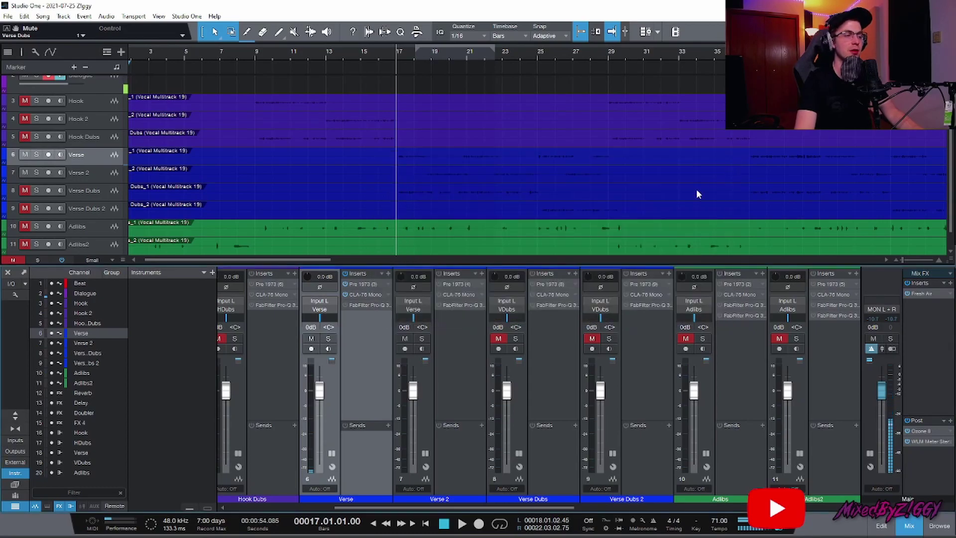
left_click(355, 305)
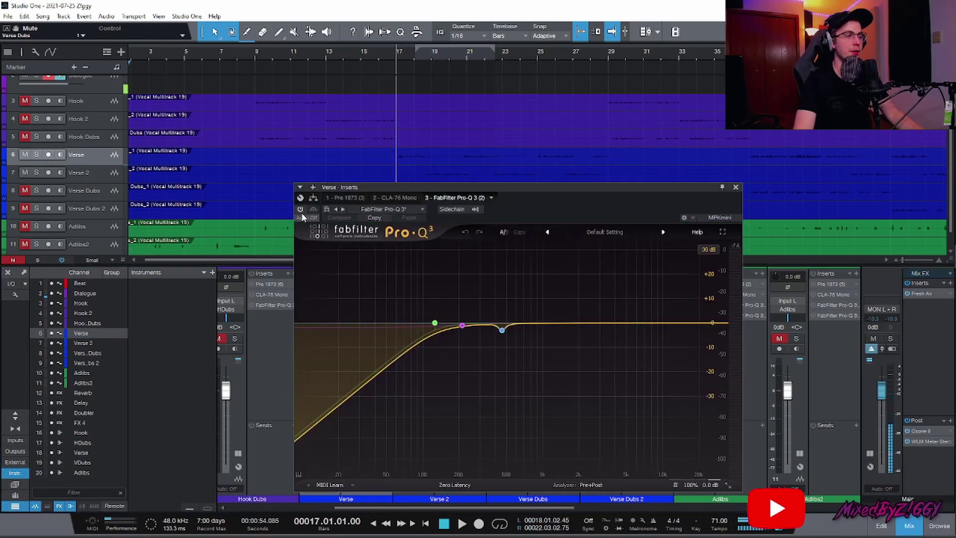
mouse_move(435, 324)
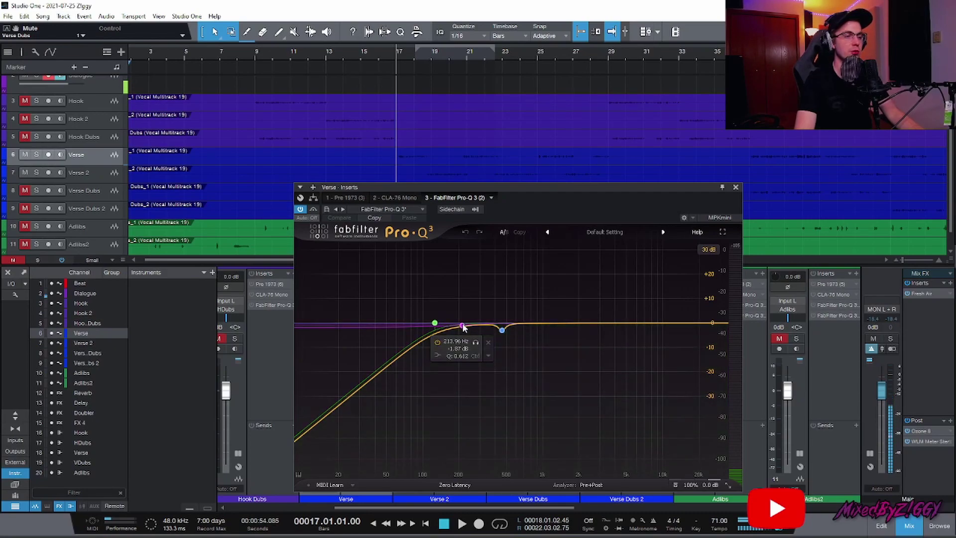
mouse_move(500, 332)
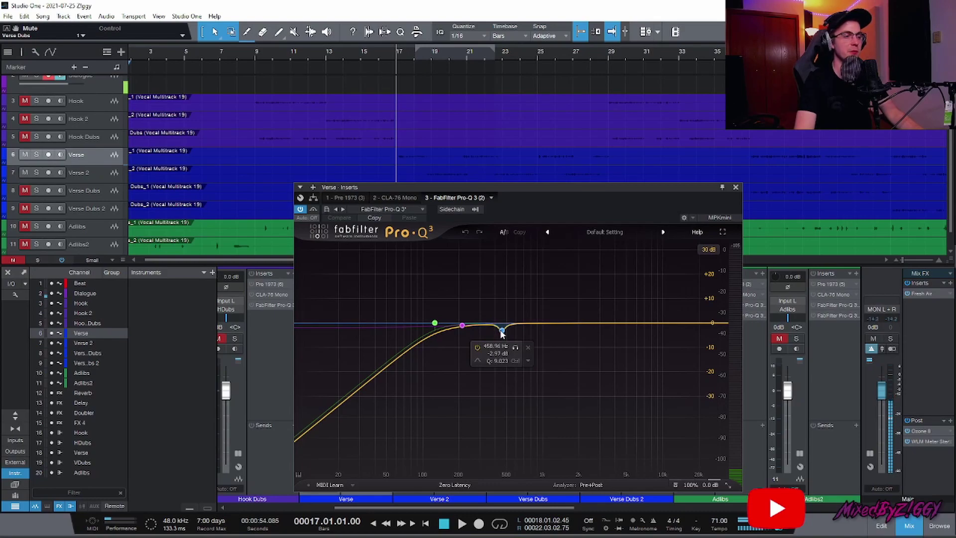
left_click(735, 187)
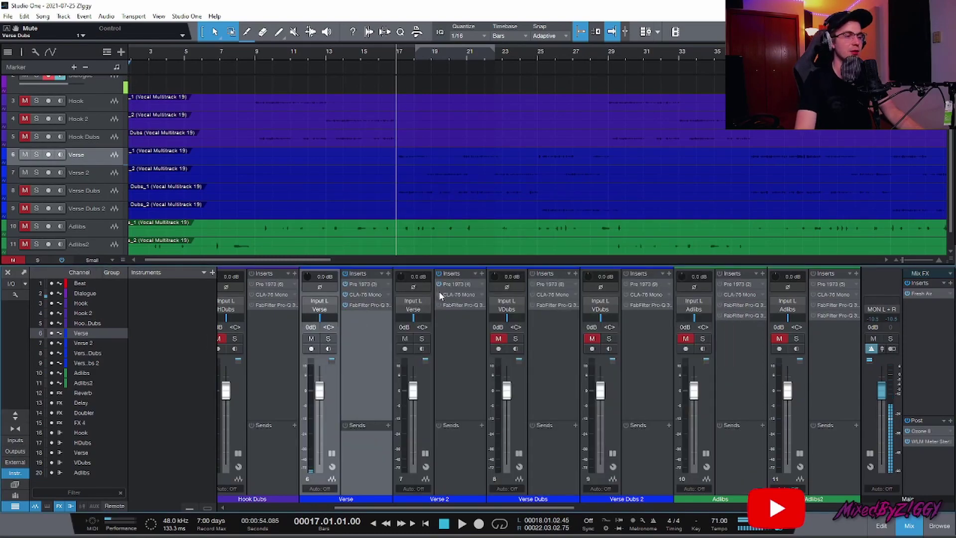
Play back the verse from bar 17 to hear the individual Verse track inserts, and stop playback.
key("space")
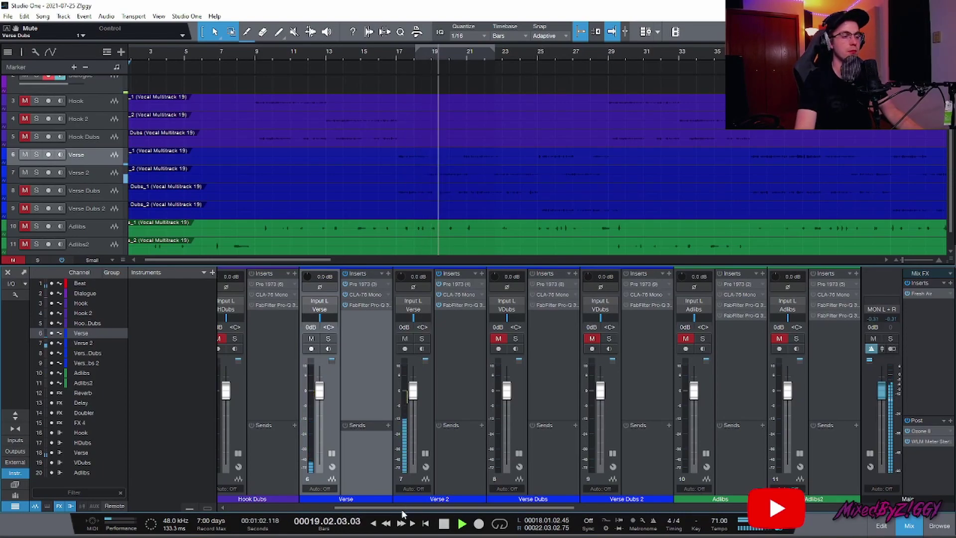
left_click_drag(402, 508, 687, 504)
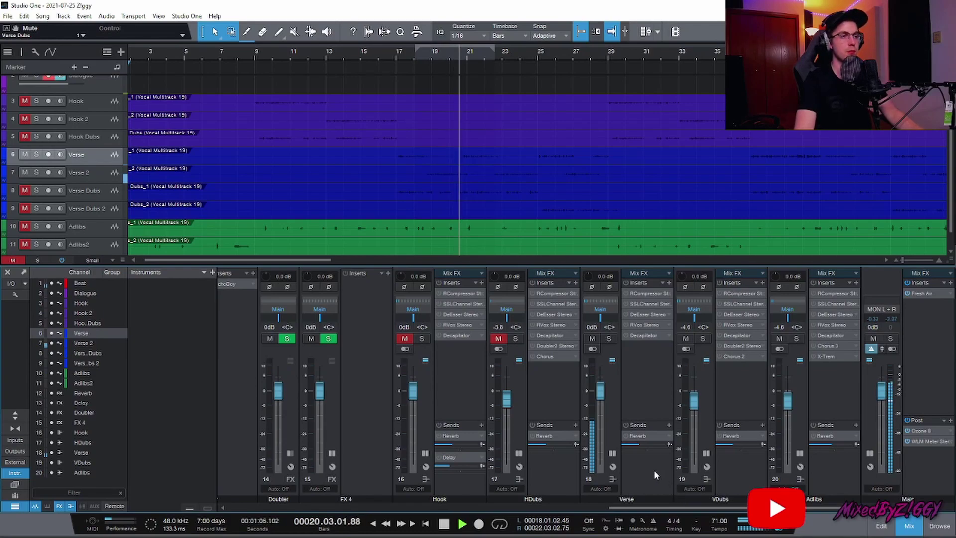
key("space")
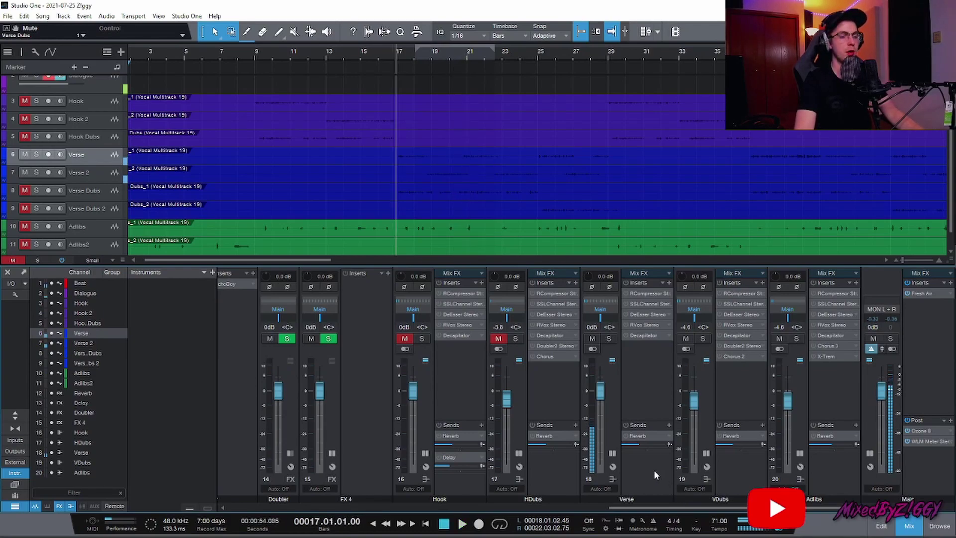
Activate the RCompressor Stereo insert on the Verse bus and review its threshold, ratio, attack and release.
left_click(644, 293)
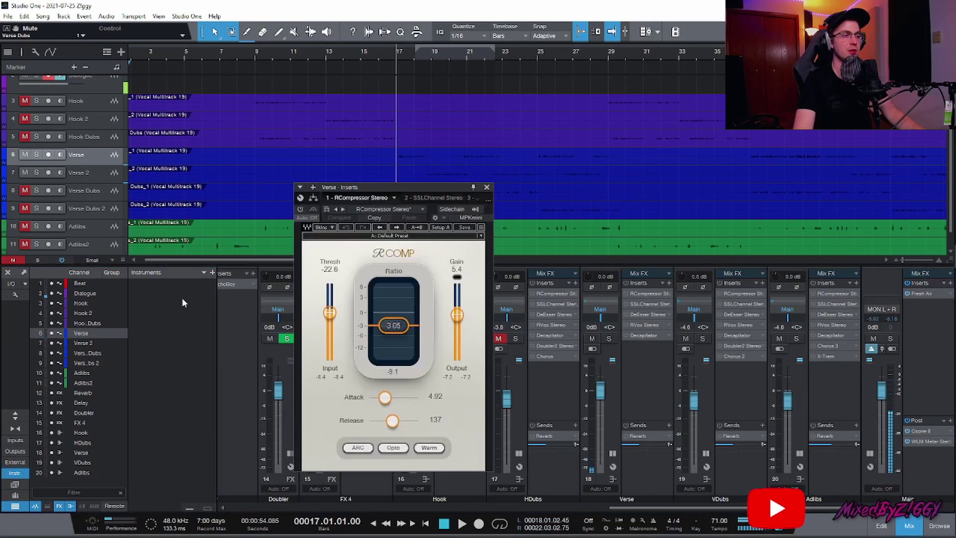
left_click(300, 209)
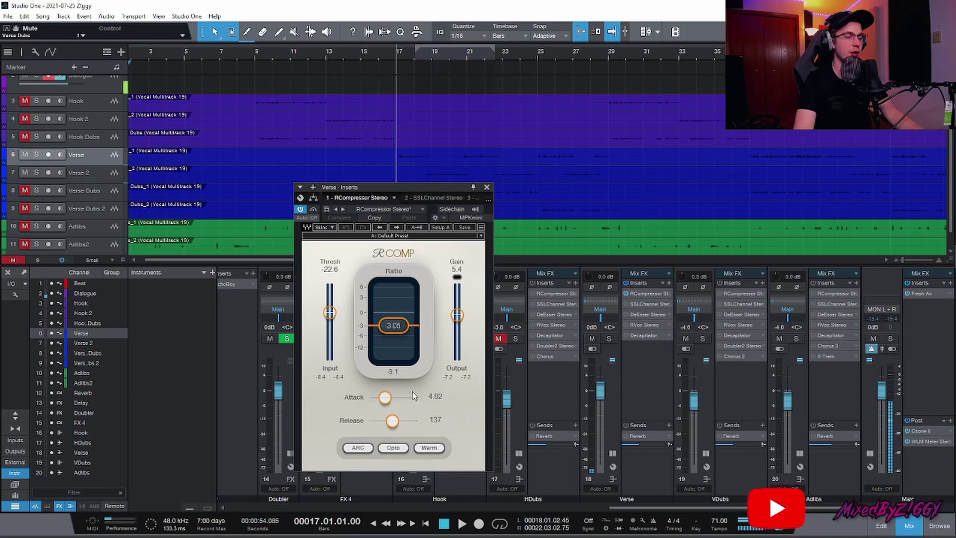
left_click(487, 188)
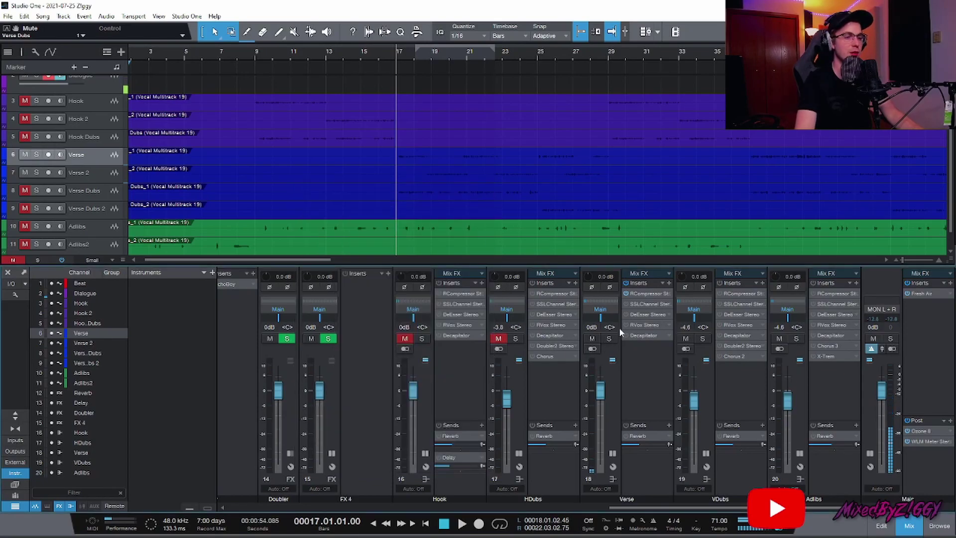
Activate the SSLChannel Stereo insert on the Verse bus and check its high, high-mid and low frequency EQ settings.
left_click(643, 303)
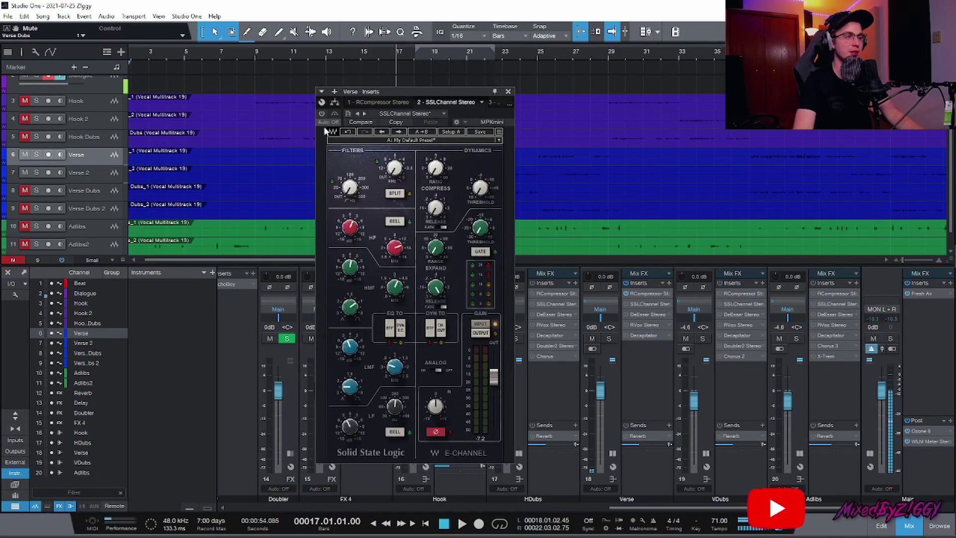
mouse_move(396, 247)
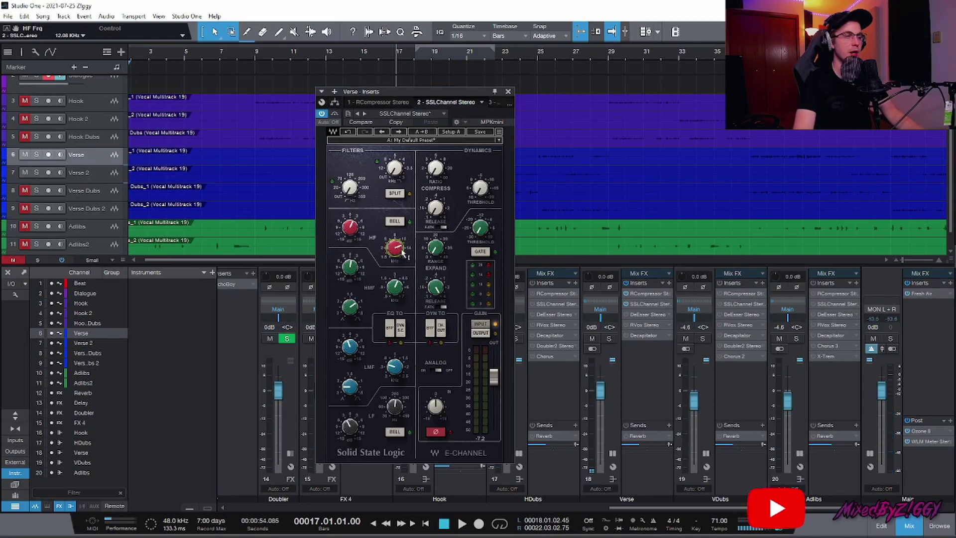
mouse_move(351, 227)
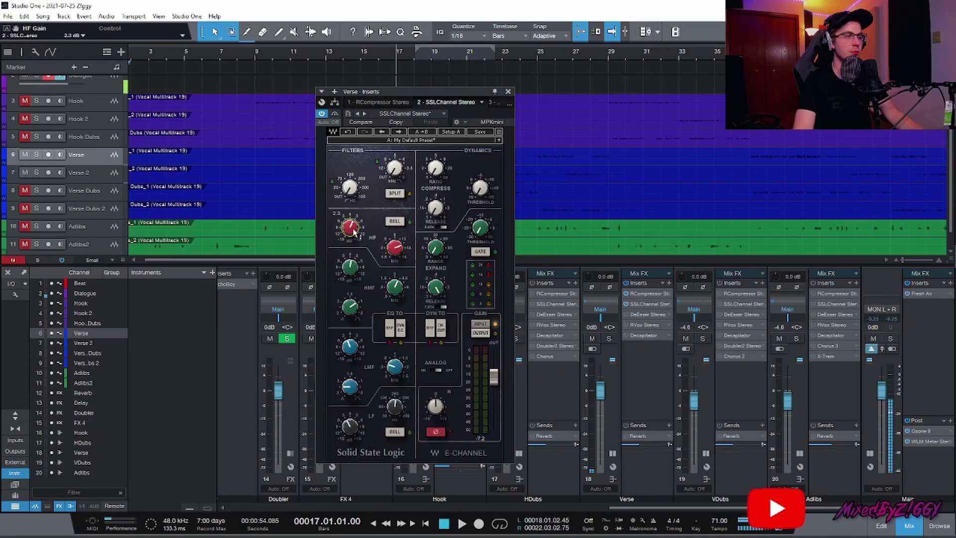
mouse_move(397, 290)
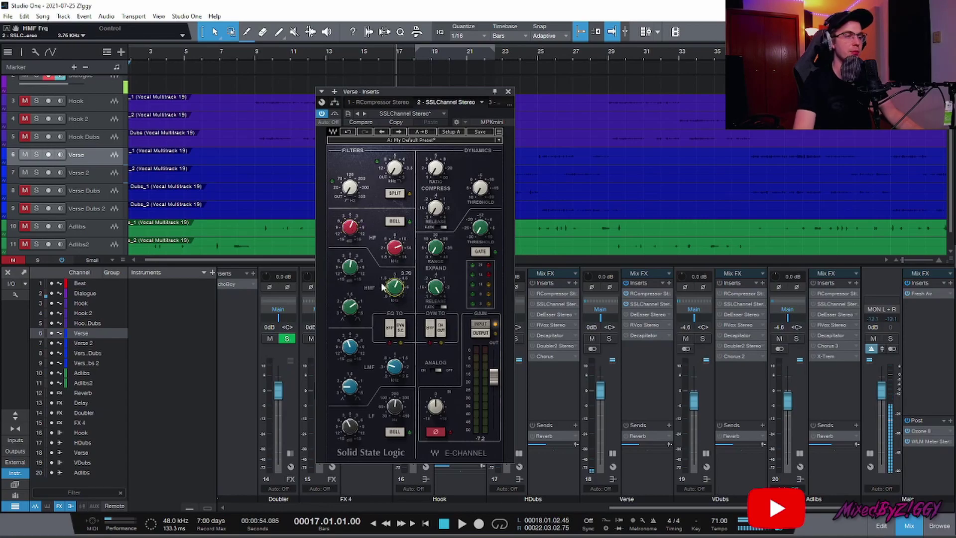
left_click_drag(348, 274, 348, 270)
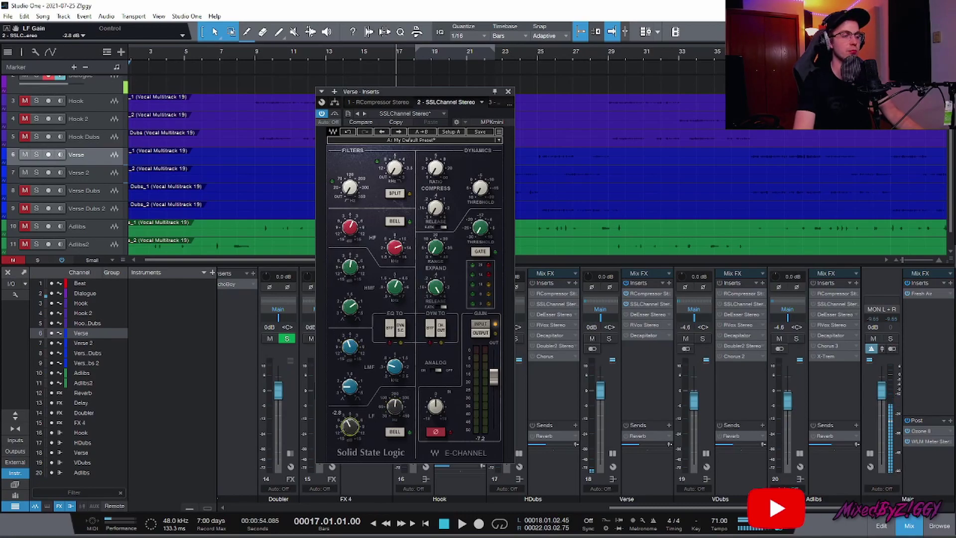
left_click(508, 92)
Activate the DeEsser Stereo insert on the Verse bus and close its plug-in window.
left_click(637, 314)
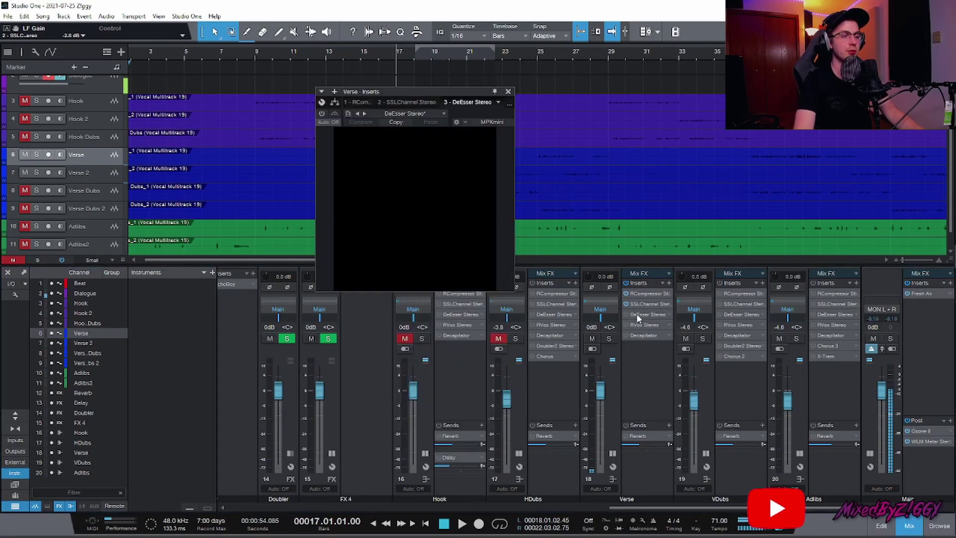
left_click(321, 113)
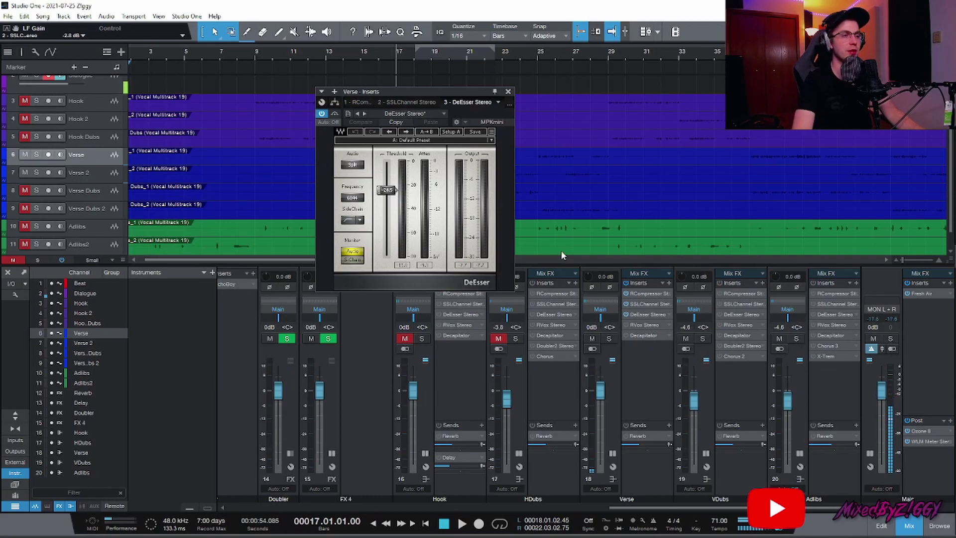
left_click(508, 93)
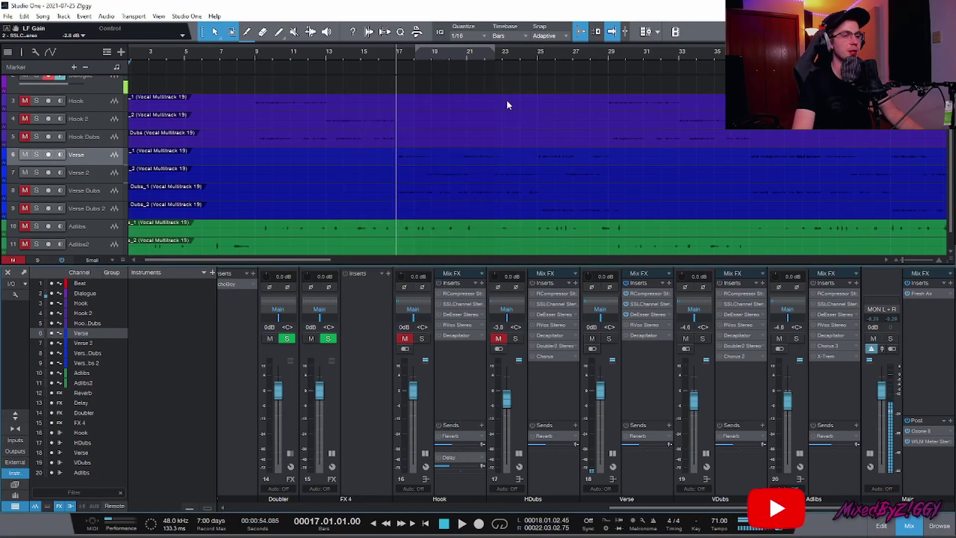
Audition the verse with RVox Stereo still bypassed, and activate RVox on the Verse bus.
left_click(643, 324)
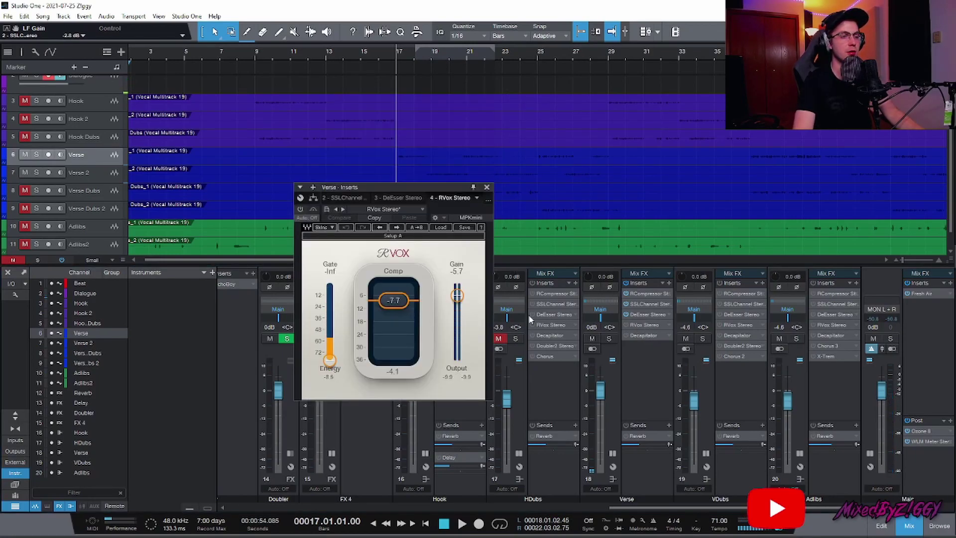
key("space")
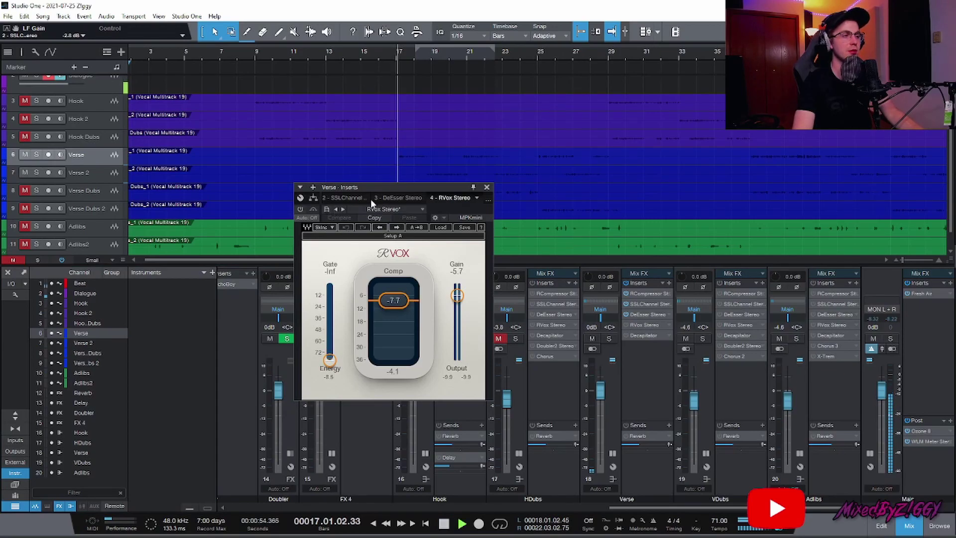
left_click_drag(398, 187, 377, 244)
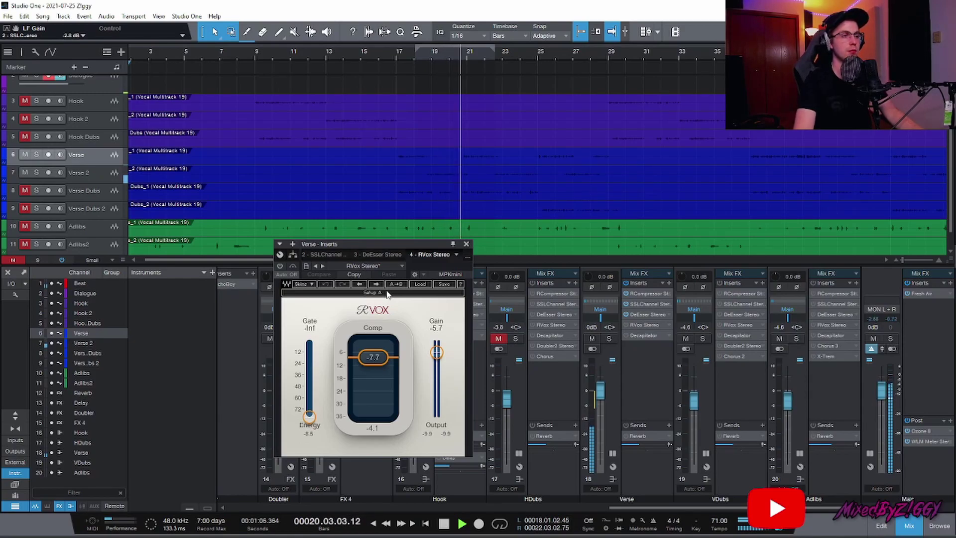
key("space")
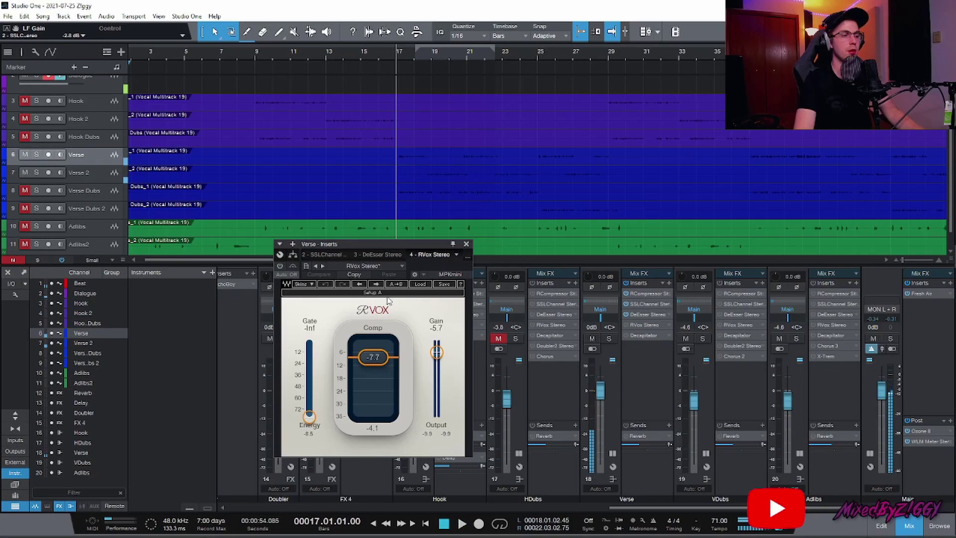
left_click(626, 326)
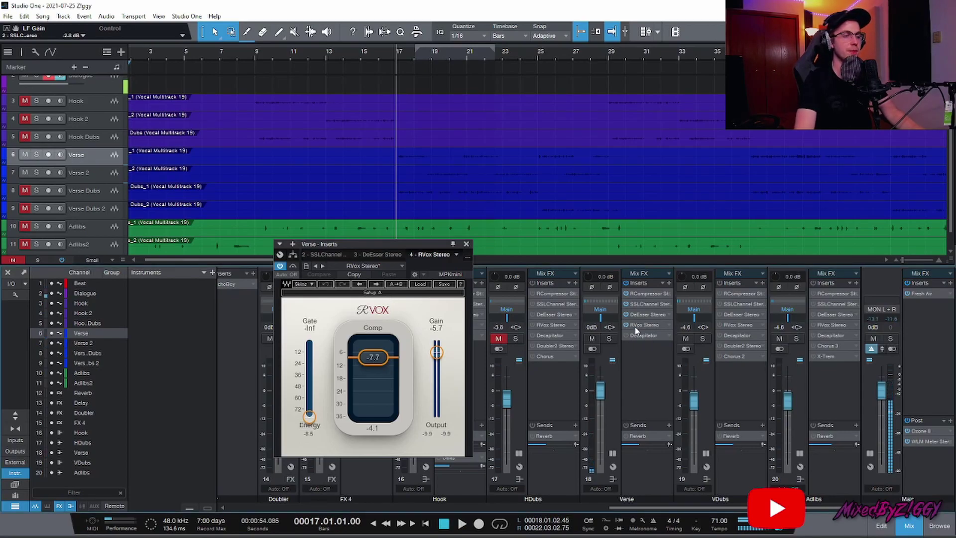
Activate the Decapitator insert on the Verse bus and play back the verse through the complete bus chain.
left_click(642, 336)
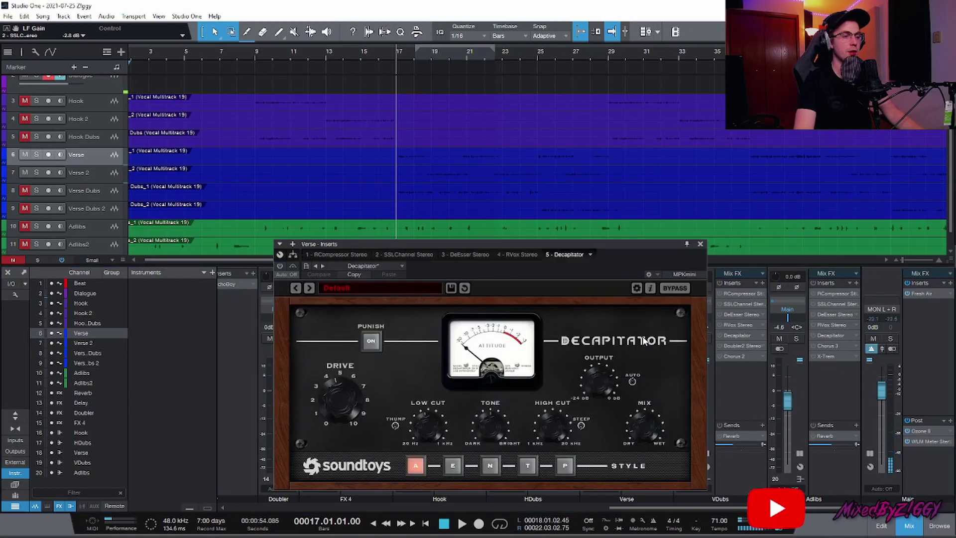
left_click_drag(560, 244, 528, 159)
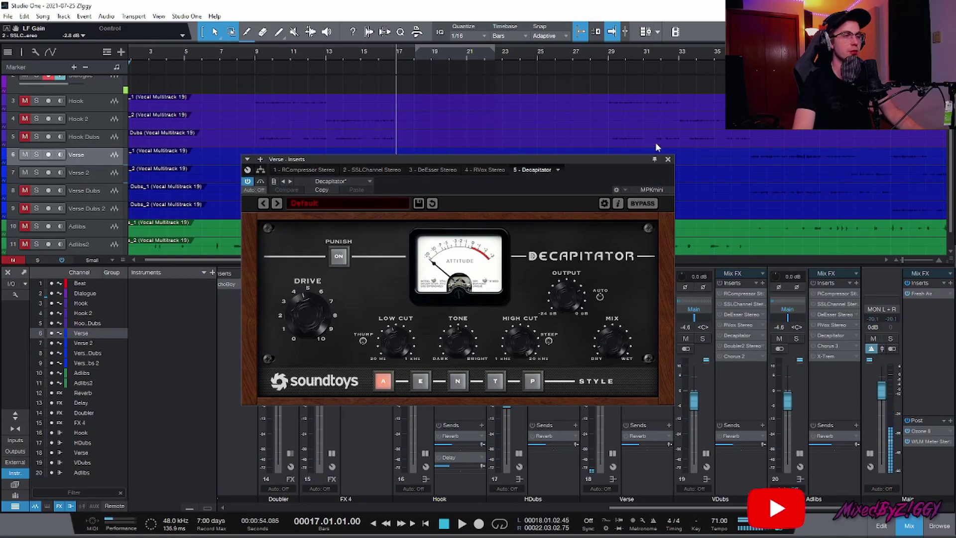
left_click(668, 159)
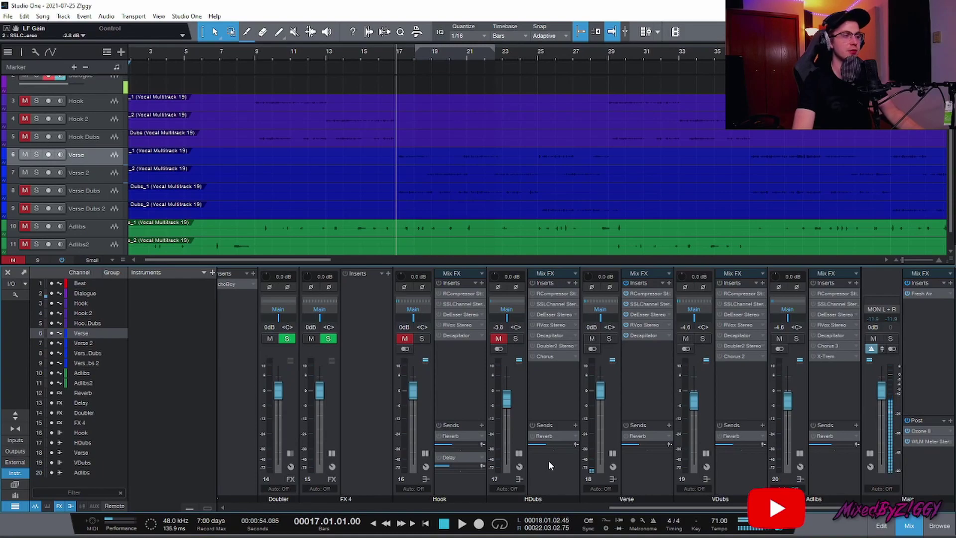
key("space")
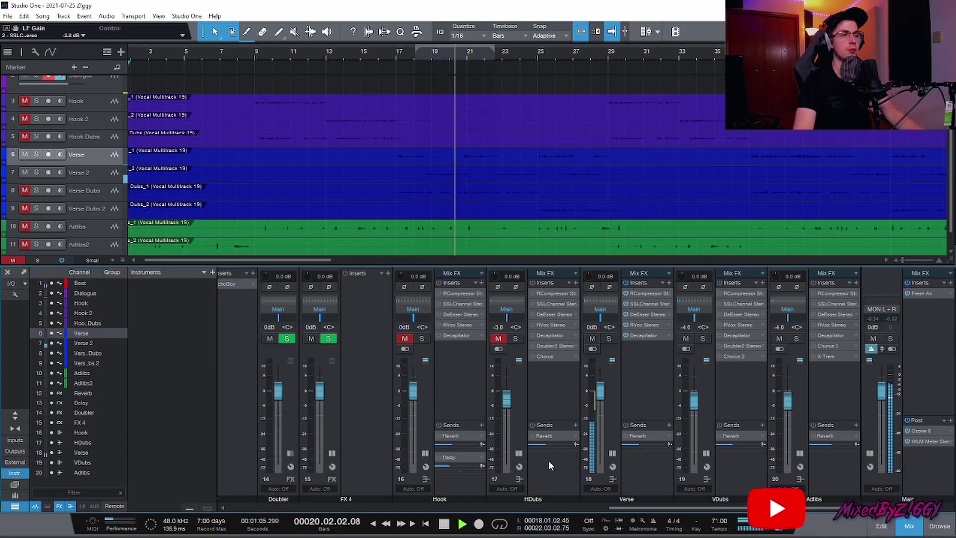
Check the Little Plate reverb used by the Verse bus, activate the bus's Reverb send and audition the verse with it.
key("space")
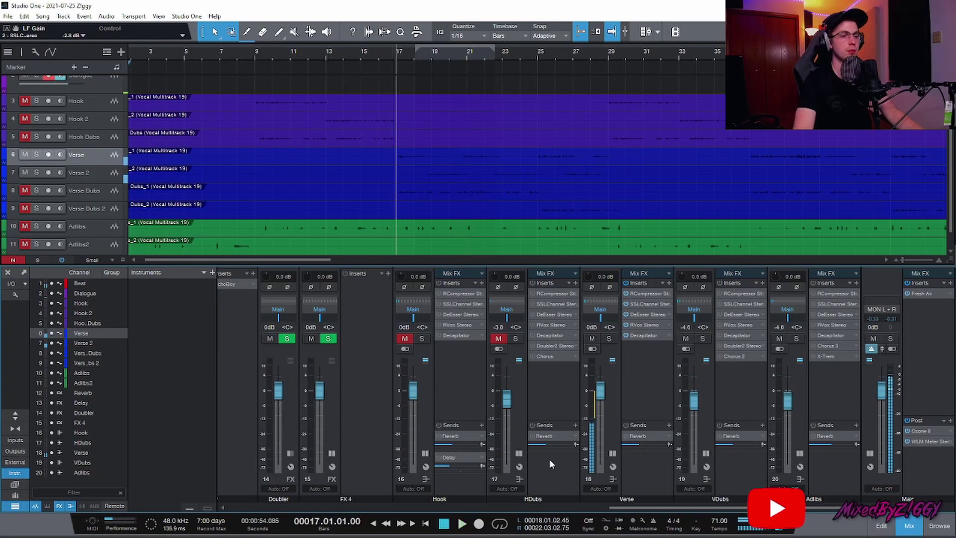
double_click(642, 435)
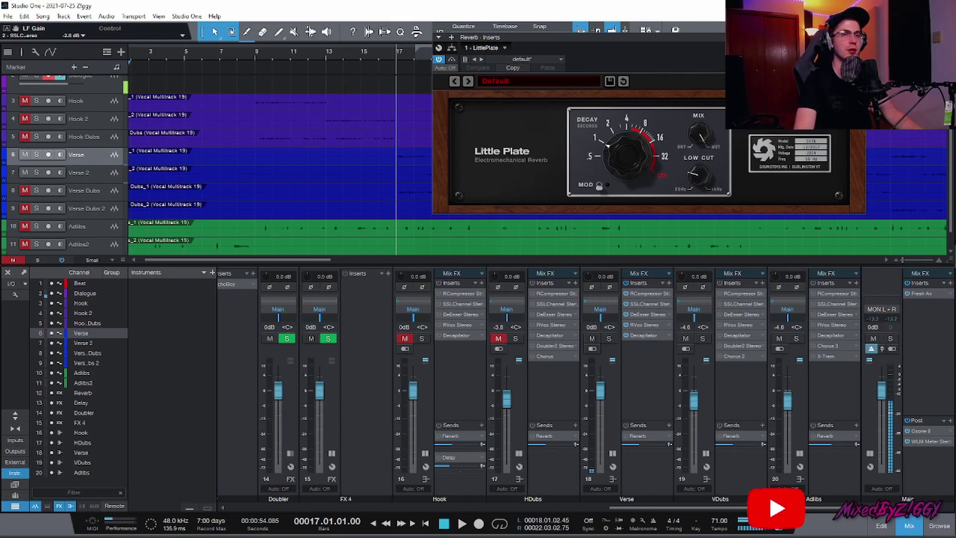
key("Escape")
left_click(626, 436)
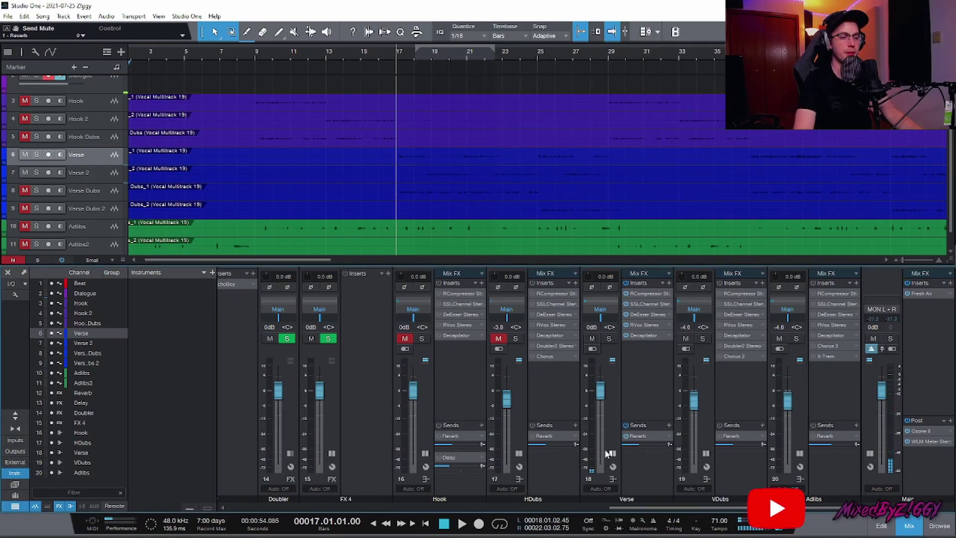
key("space")
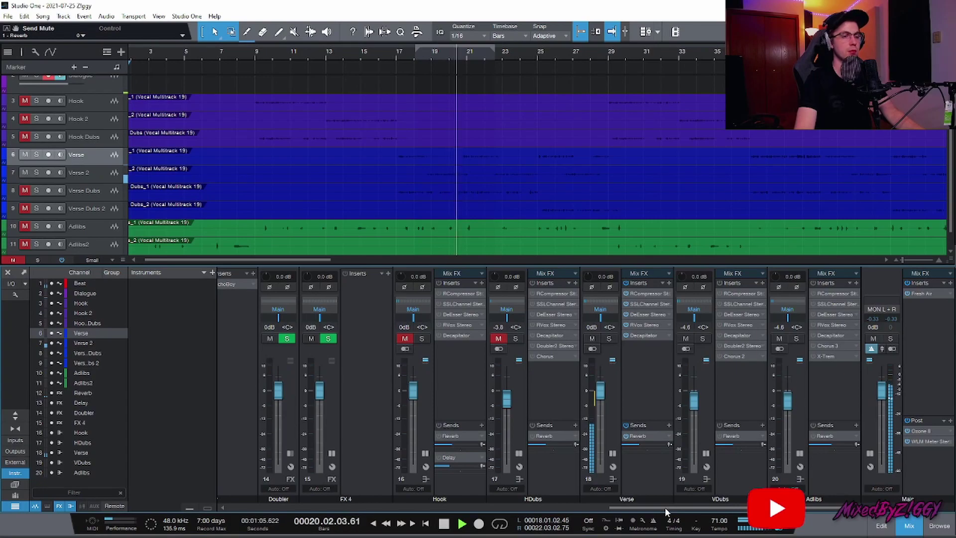
key("space")
Unmute the Verse Dubs track and activate the whole insert chain on the VDubs bus.
left_click_drag(665, 507, 394, 494)
left_click(501, 339)
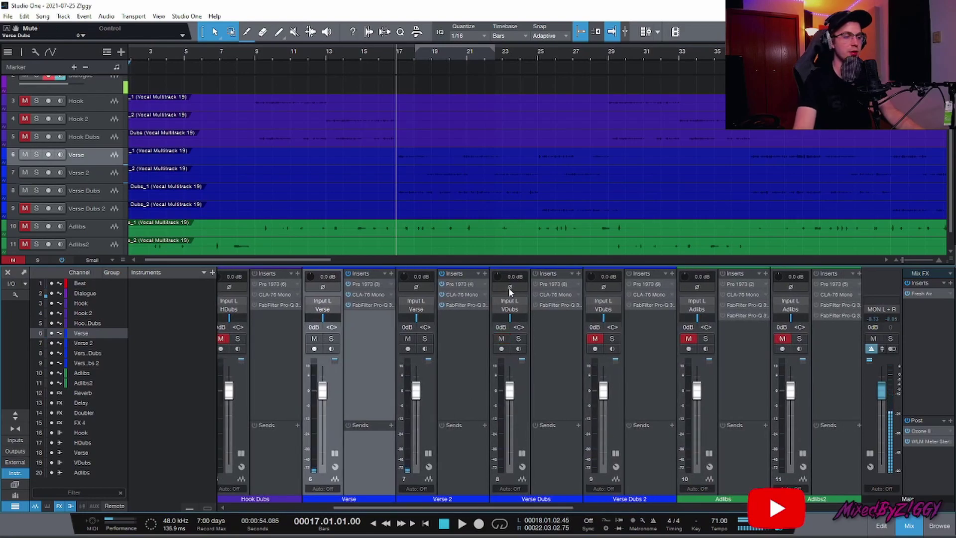
left_click_drag(523, 504, 804, 506)
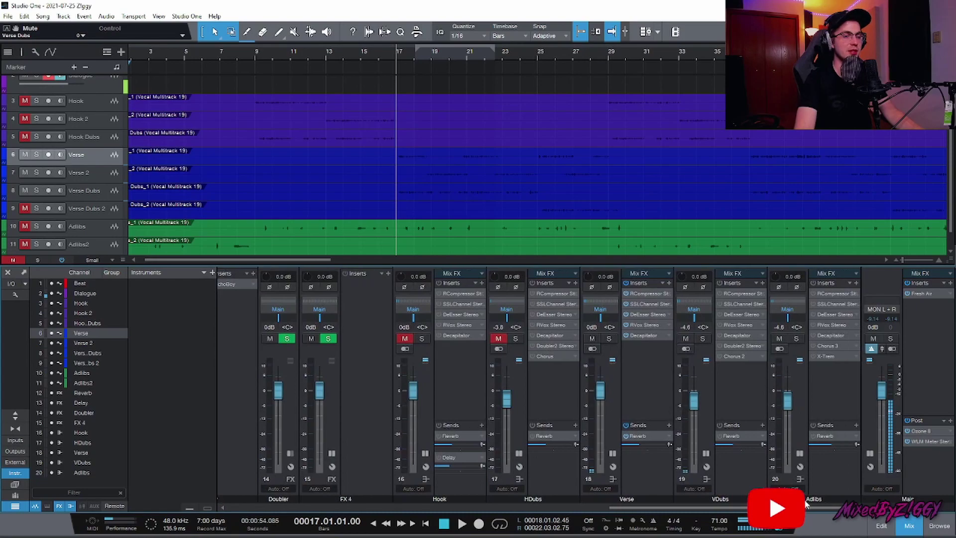
left_click(720, 283)
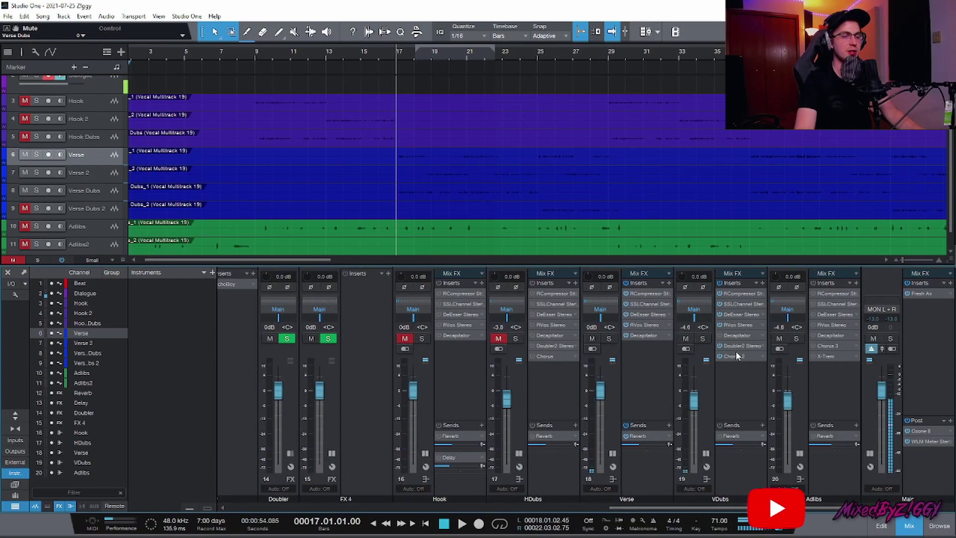
Review the Doubler2 Stereo and Chorus 2 settings on the VDubs bus, closing each plug-in window.
left_click(735, 345)
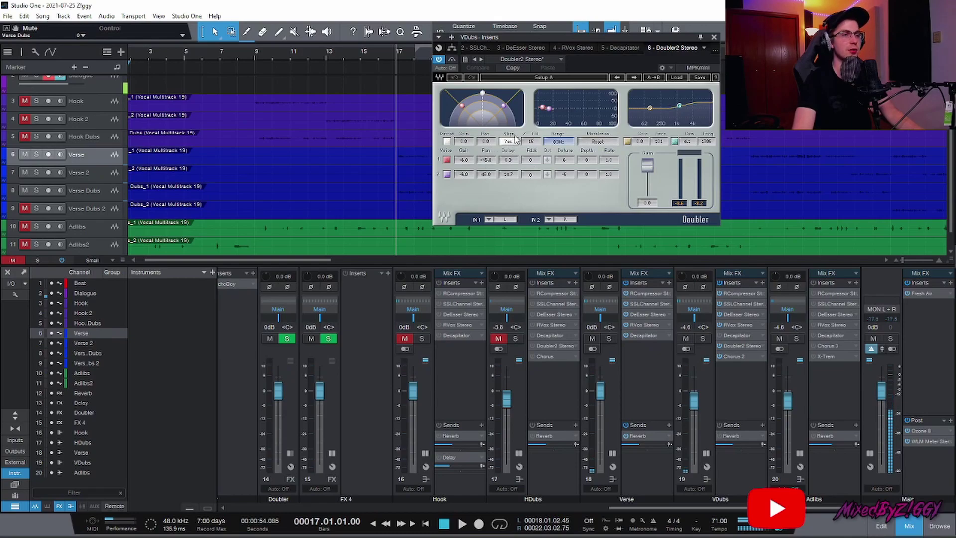
left_click(714, 38)
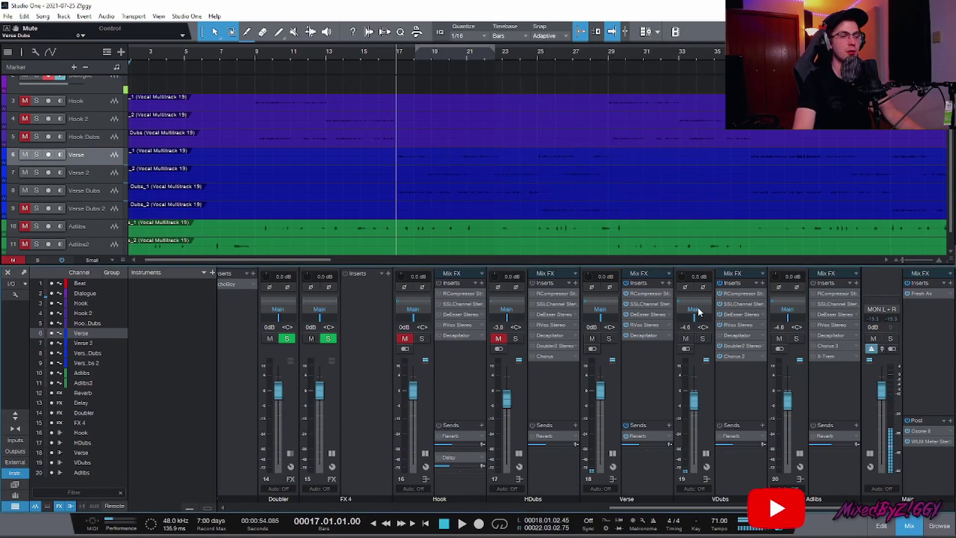
left_click(735, 356)
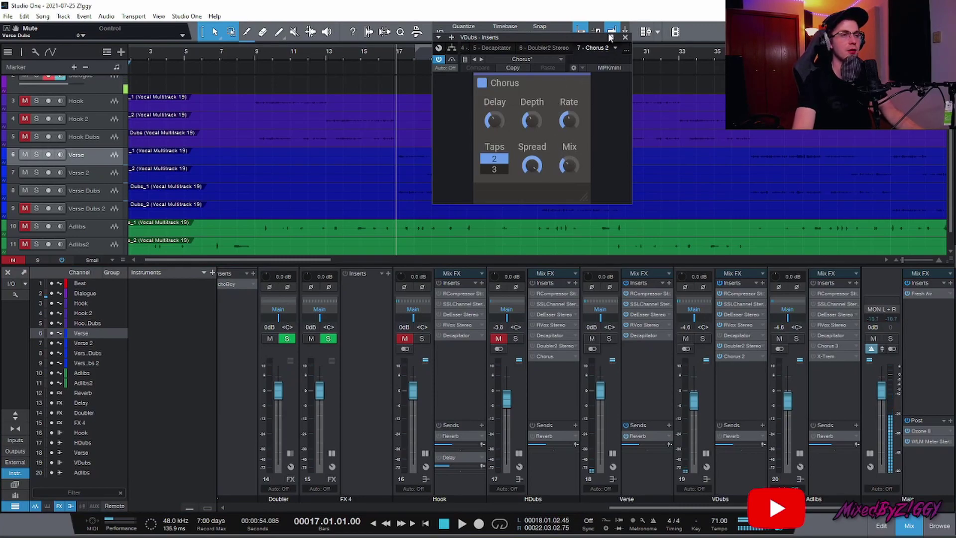
left_click(625, 38)
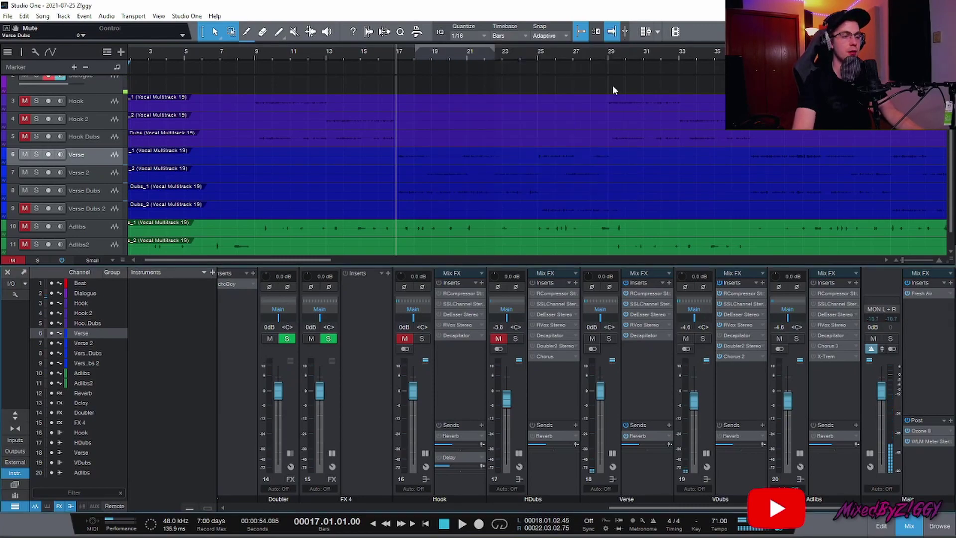
Activate the Reverb send on the VDubs bus, unmute Verse Dubs 2 and audition the verse with its dubs.
left_click(720, 436)
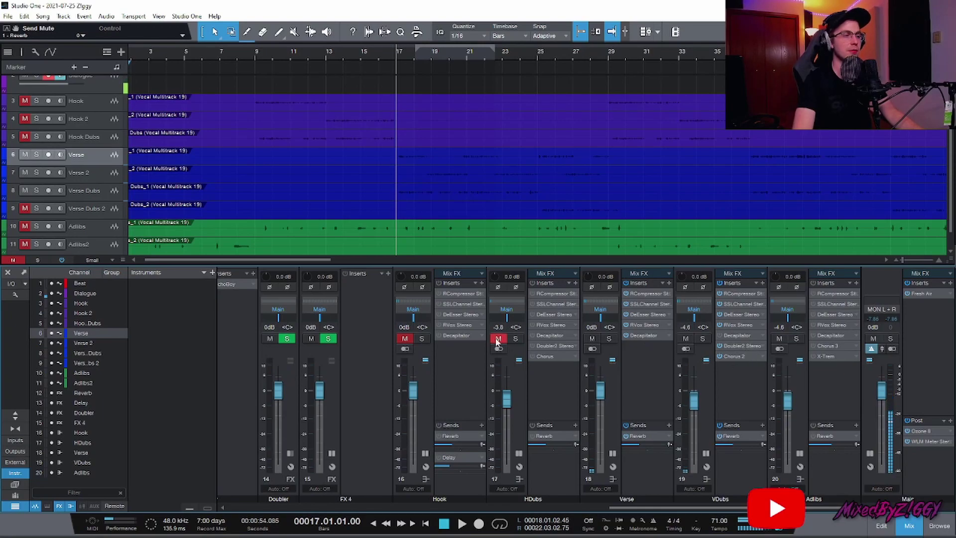
left_click(24, 208)
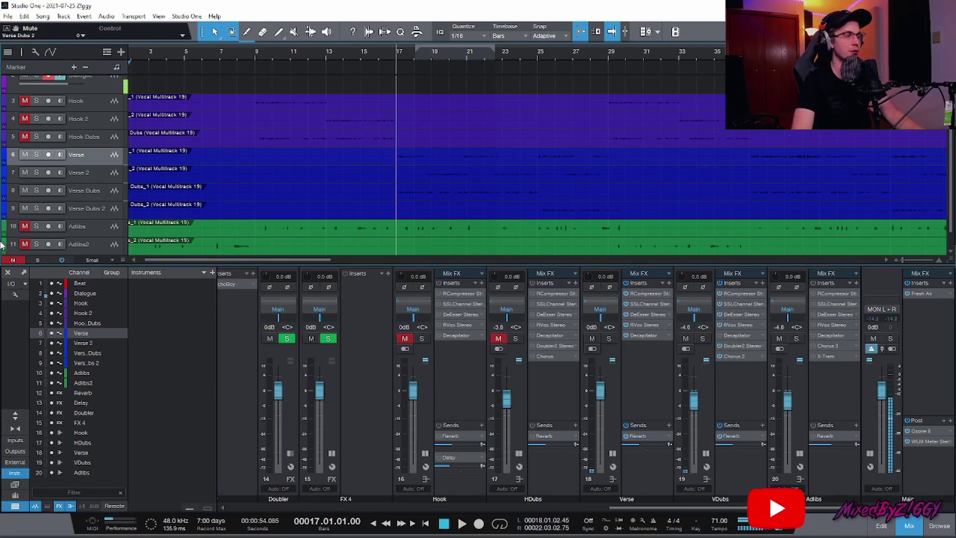
key("space")
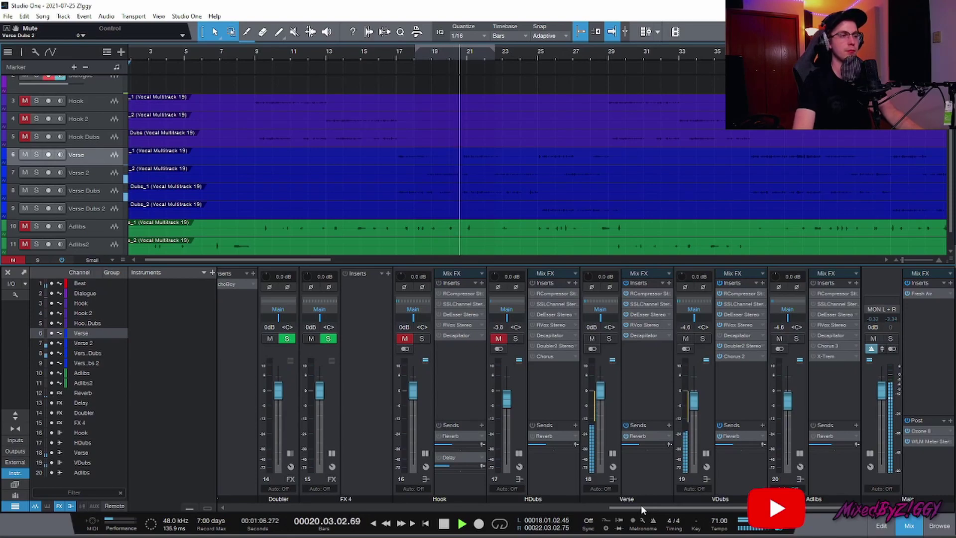
key("space")
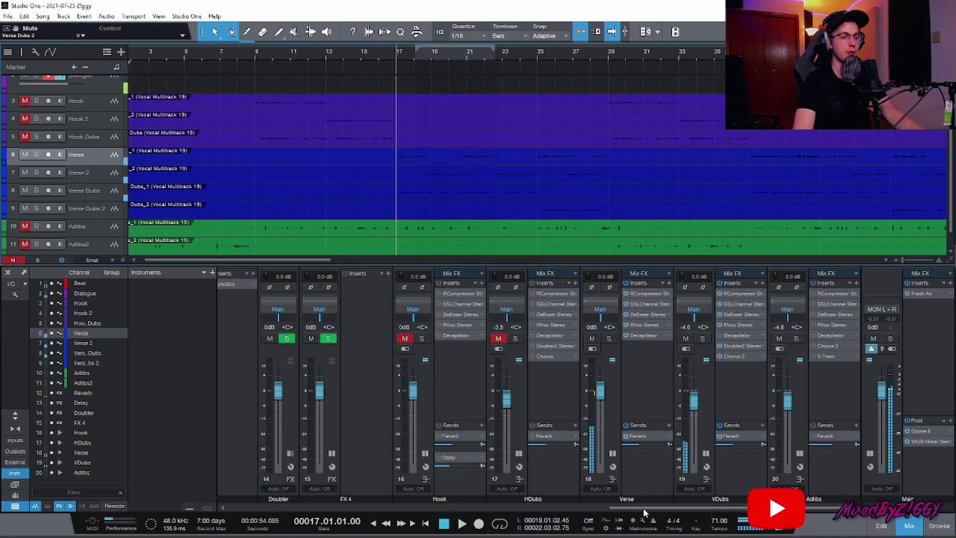
Unmute the Adlibs and Adlibs2 tracks and activate the insert chains on Verse Dubs 2, Adlibs and Adlibs2.
left_click_drag(643, 506, 438, 511)
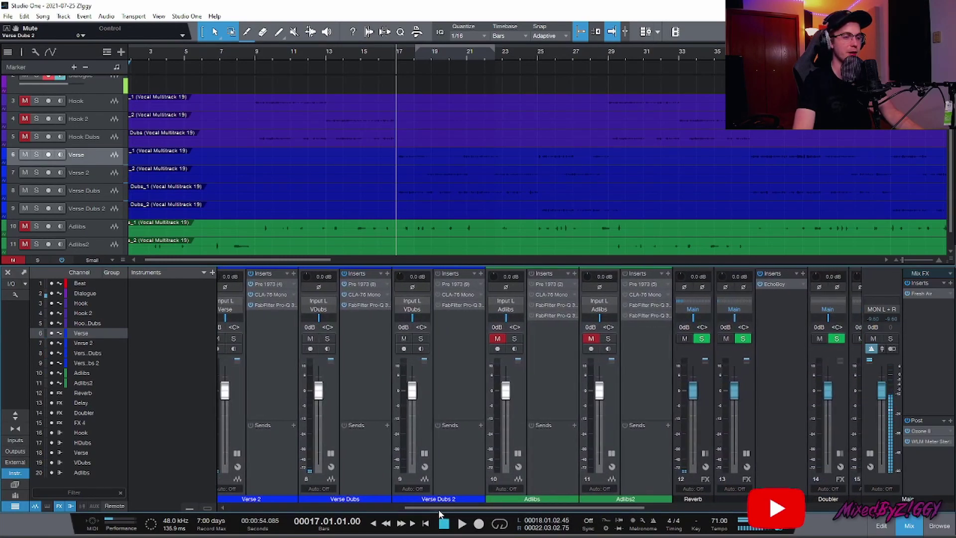
left_click(497, 339)
left_click(591, 339)
left_click(437, 273)
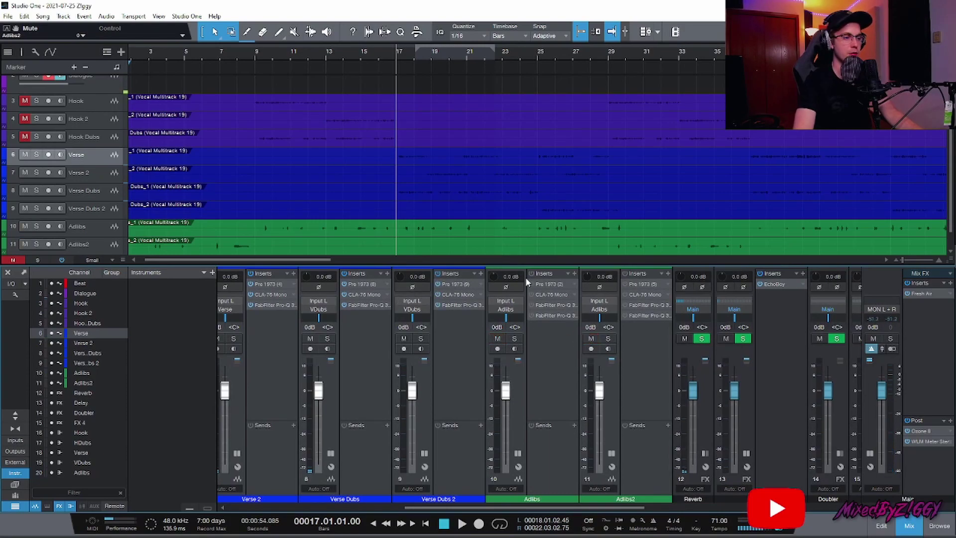
left_click(531, 273)
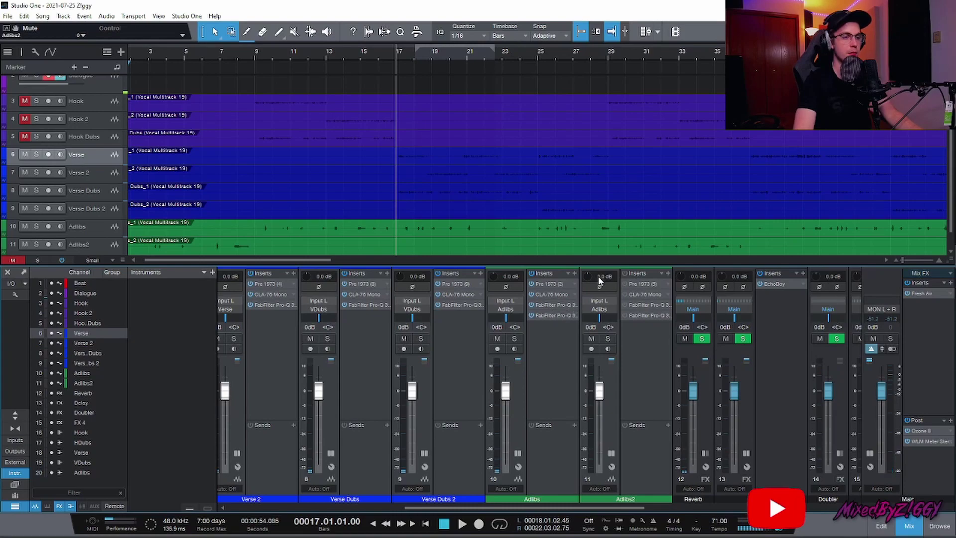
left_click(623, 272)
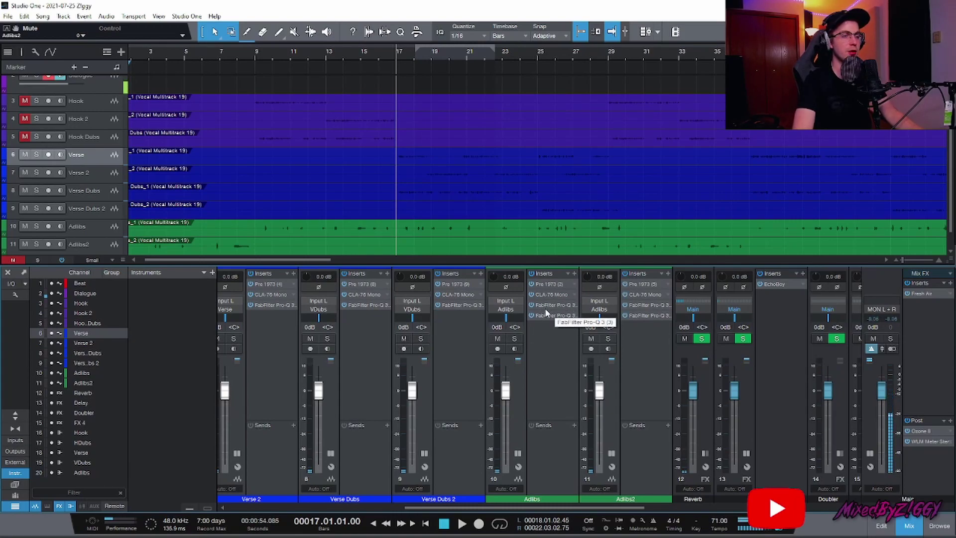
Examine the low-cut, high-cut and boost bands in the second FabFilter Pro-Q 3 on the Adlibs track.
left_click(549, 313)
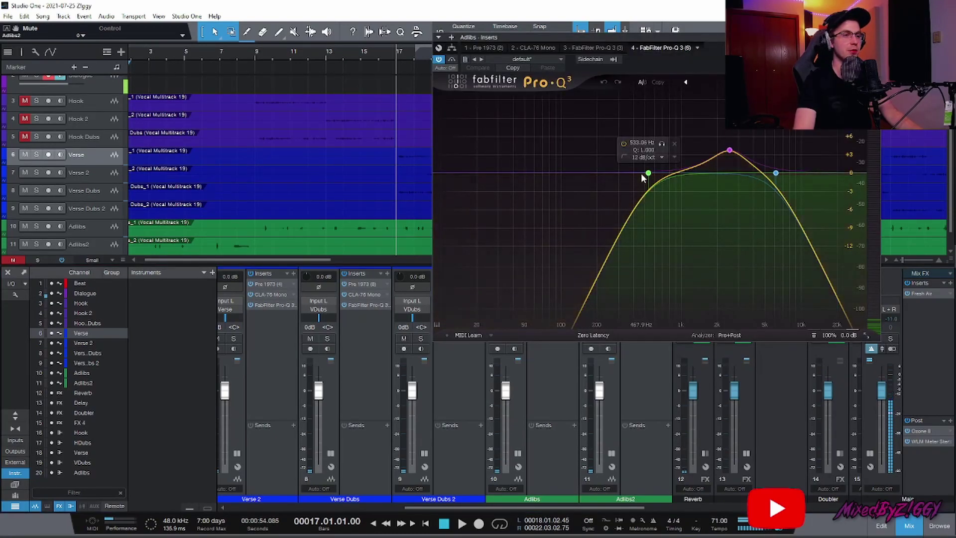
mouse_move(776, 174)
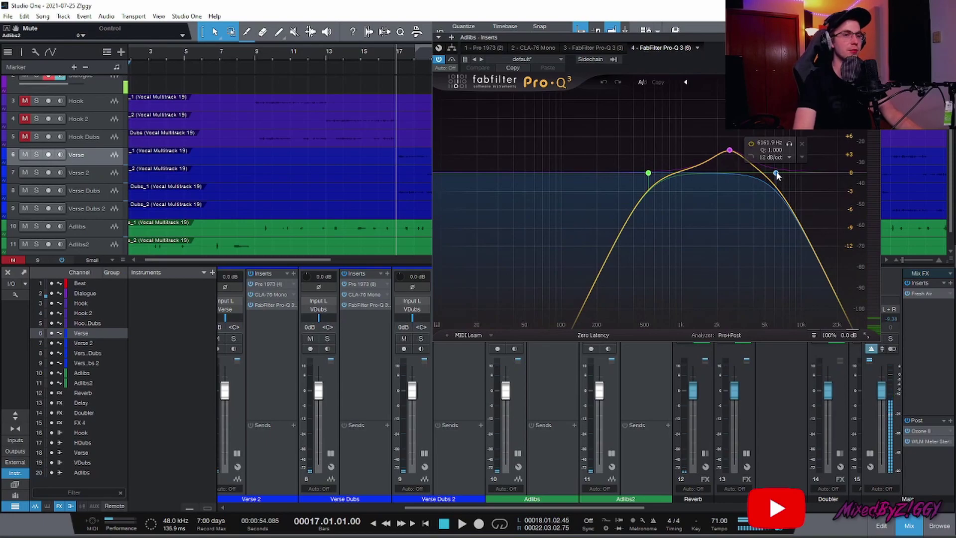
mouse_move(647, 181)
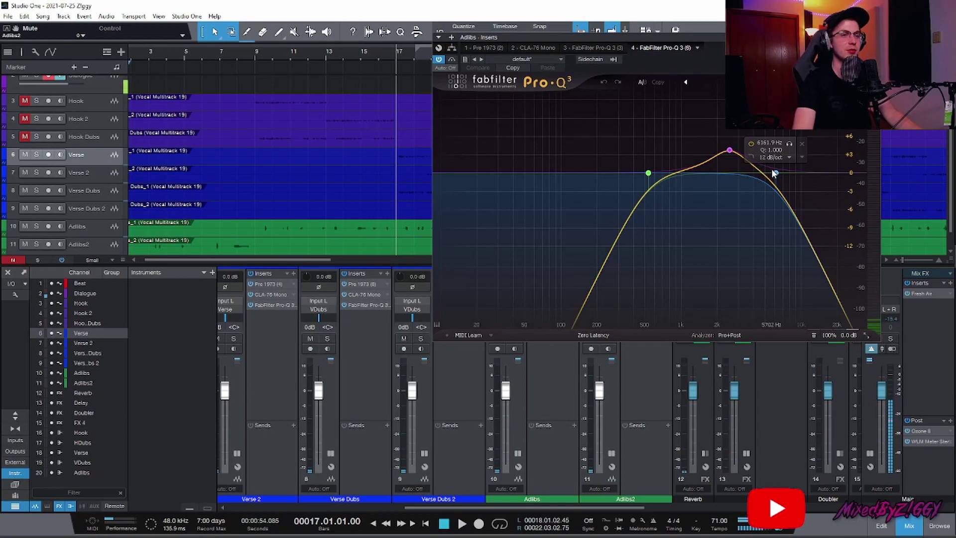
mouse_move(725, 151)
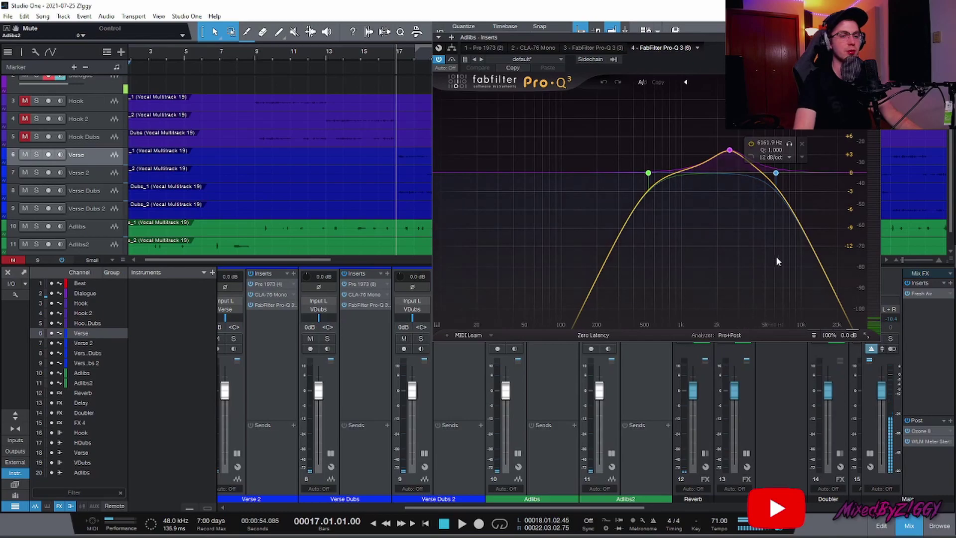
left_click(600, 434)
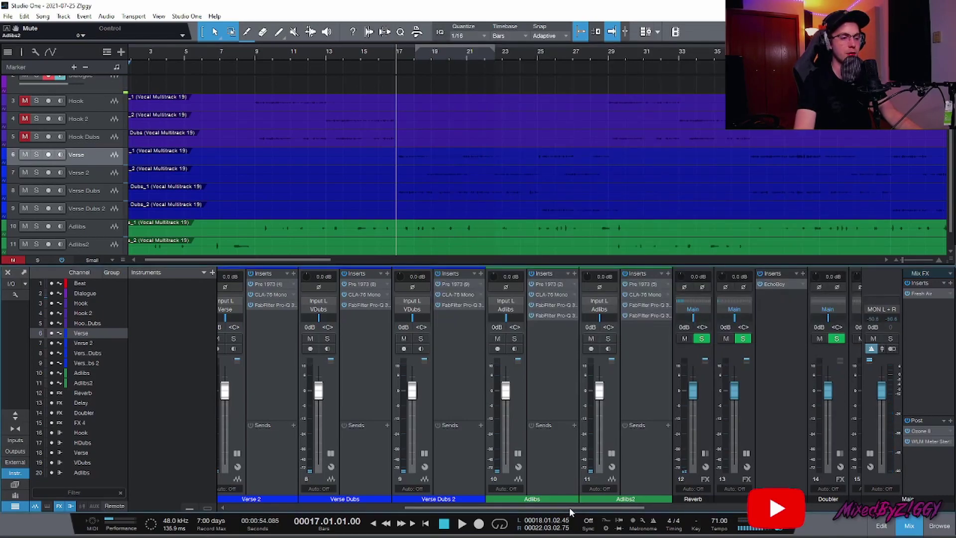
Activate the insert chain on the Adlibs bus and review its RCompressor Stereo, Chorus 3 and X-Trem settings.
left_click_drag(571, 506, 776, 507)
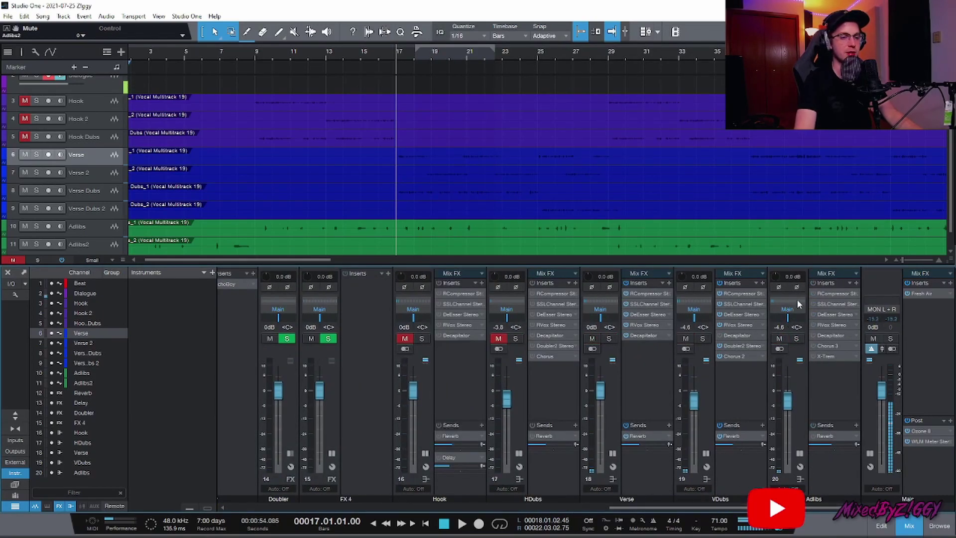
left_click(826, 294)
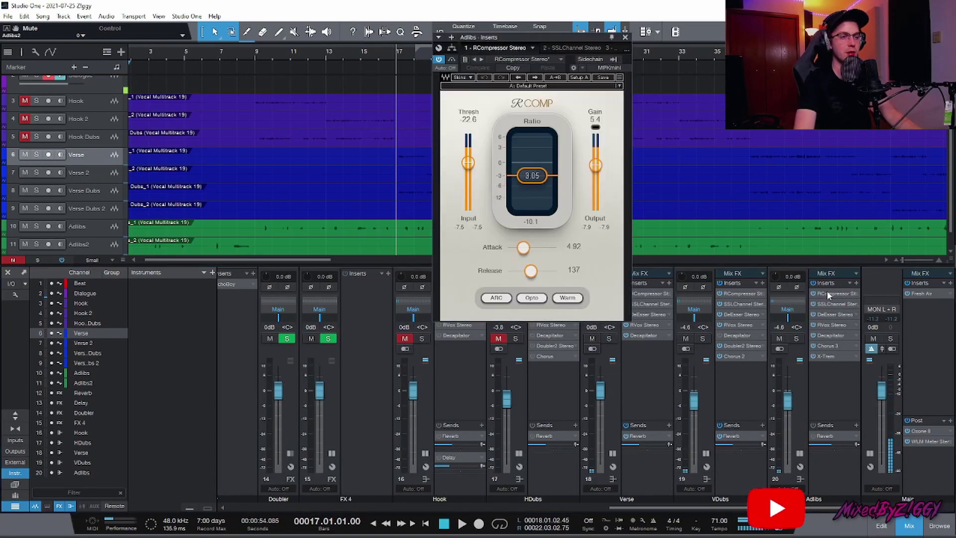
left_click(625, 38)
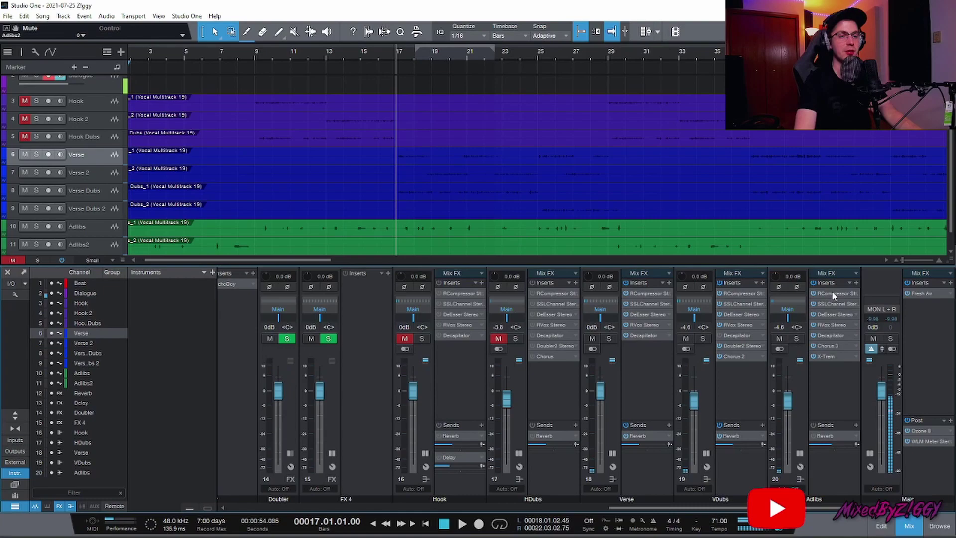
left_click(827, 347)
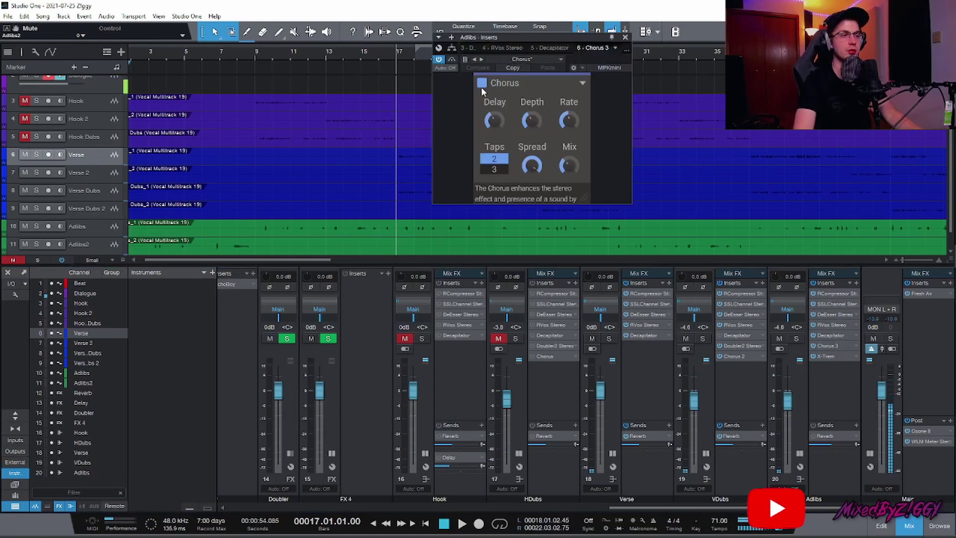
left_click(626, 37)
left_click(827, 355)
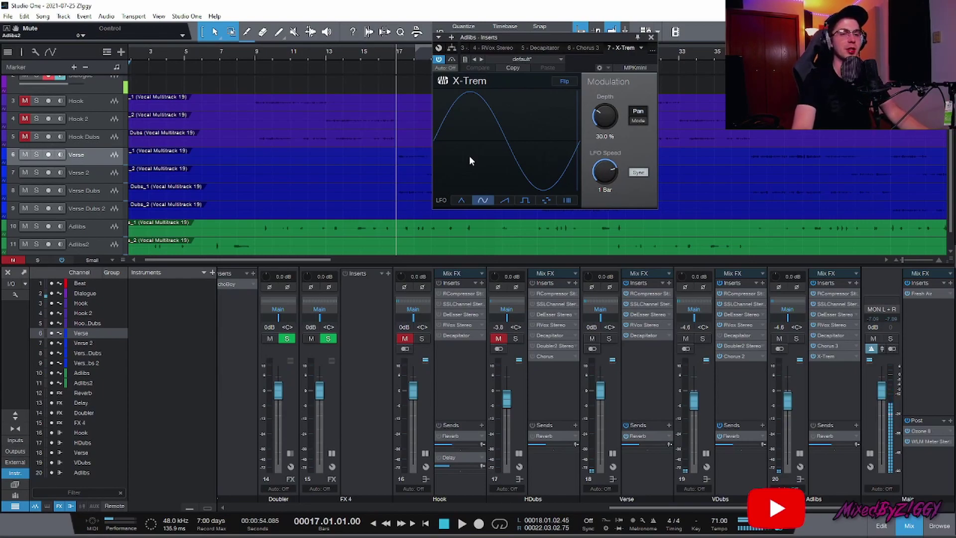
left_click(651, 38)
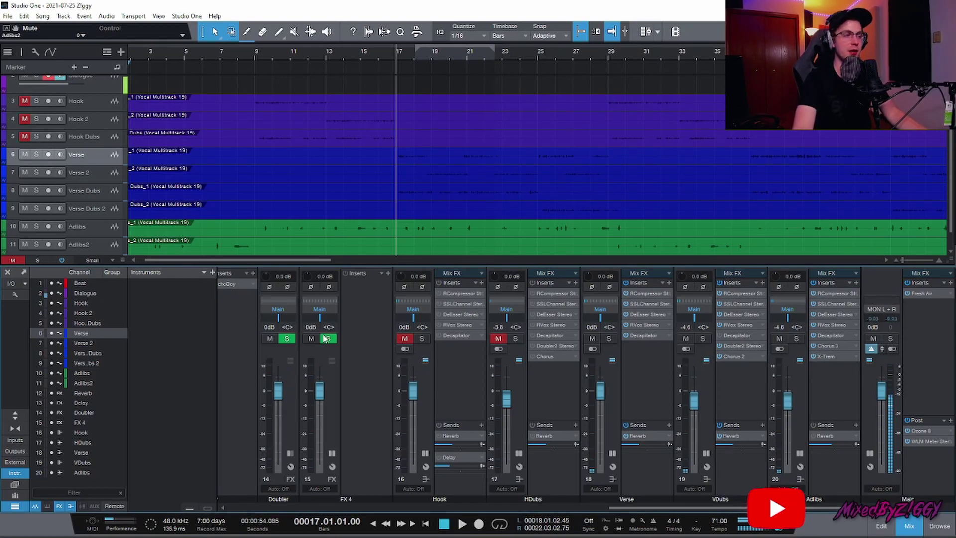
Activate the Reverb send on the Adlibs bus and audition the verse with dubs and adlibs.
key("space")
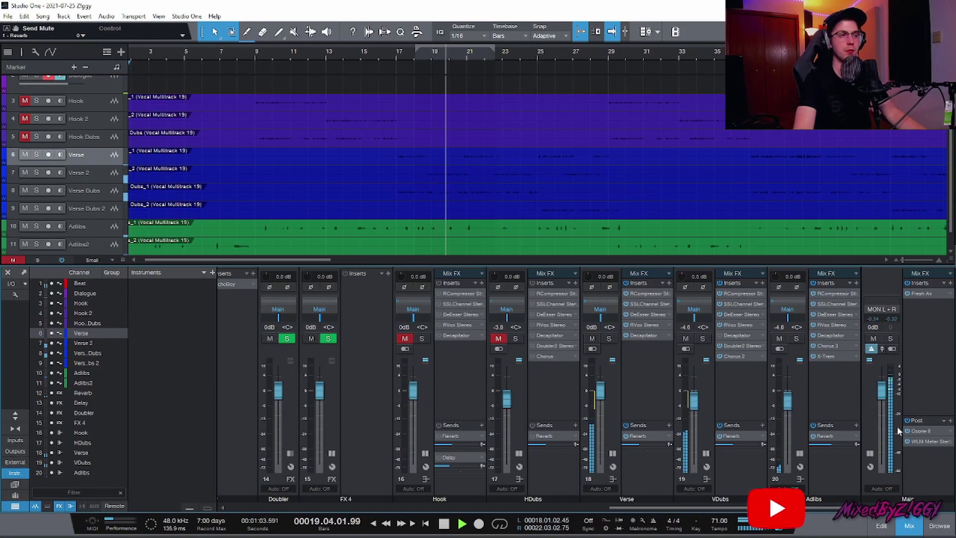
mouse_move(889, 428)
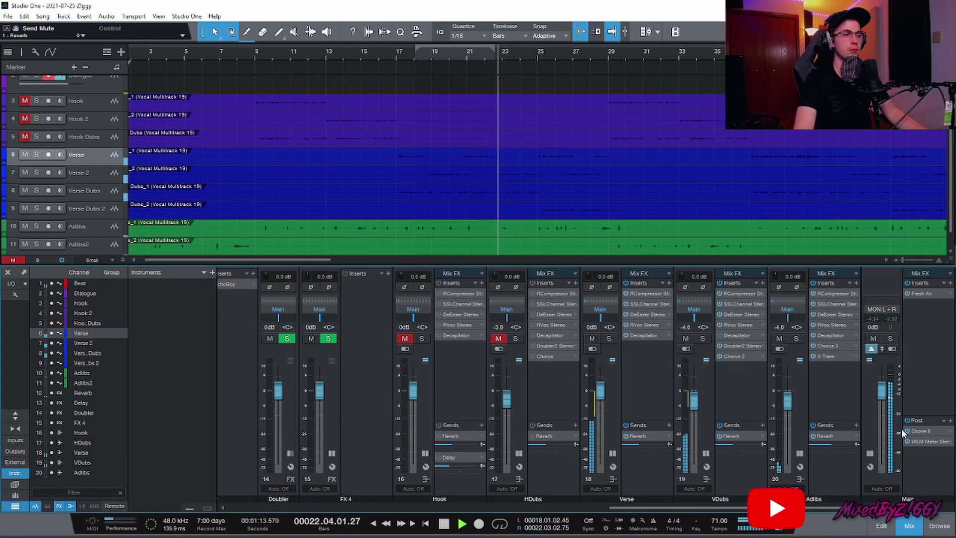
key("space")
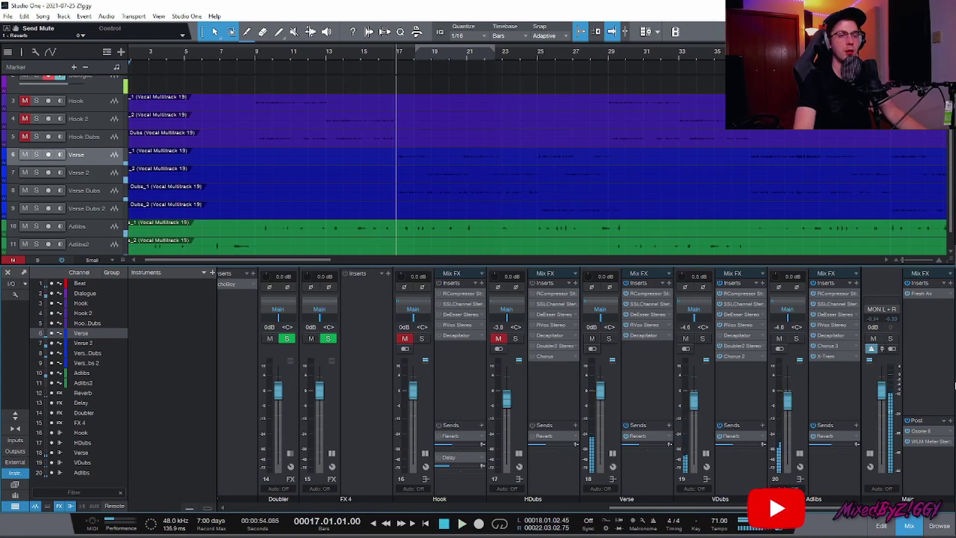
Review the Fresh Air insert on the Main output and open the post-fader Ozone plug-in to inspect its Maximizer.
left_click(922, 294)
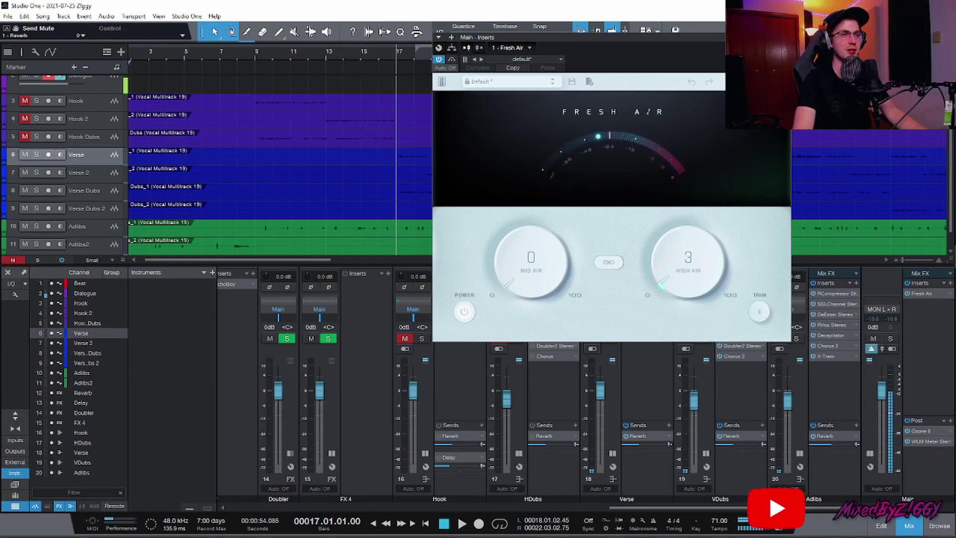
left_click(784, 37)
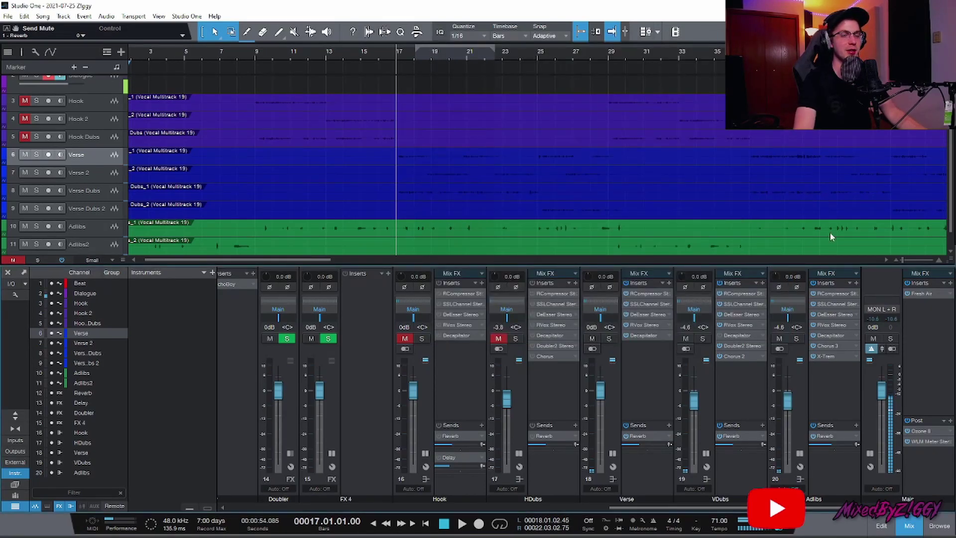
left_click(928, 430)
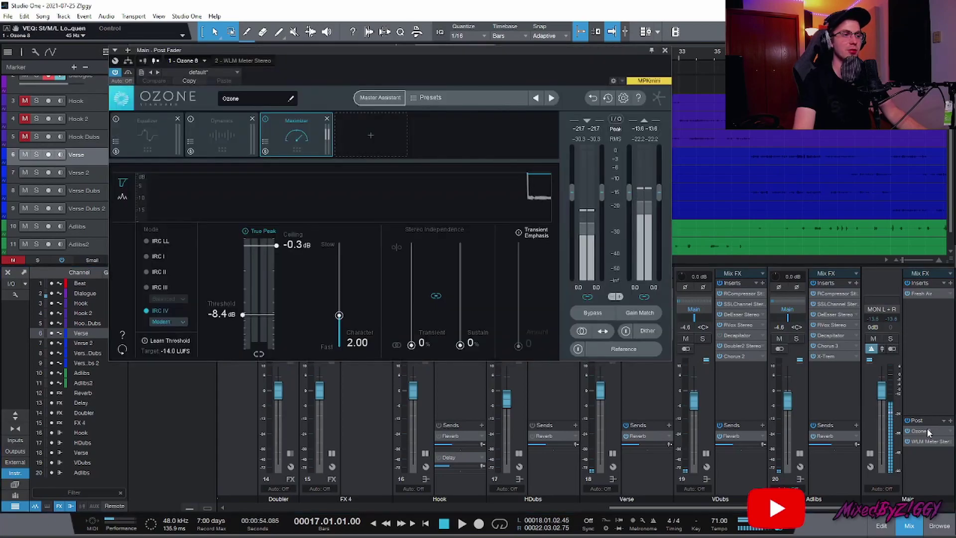